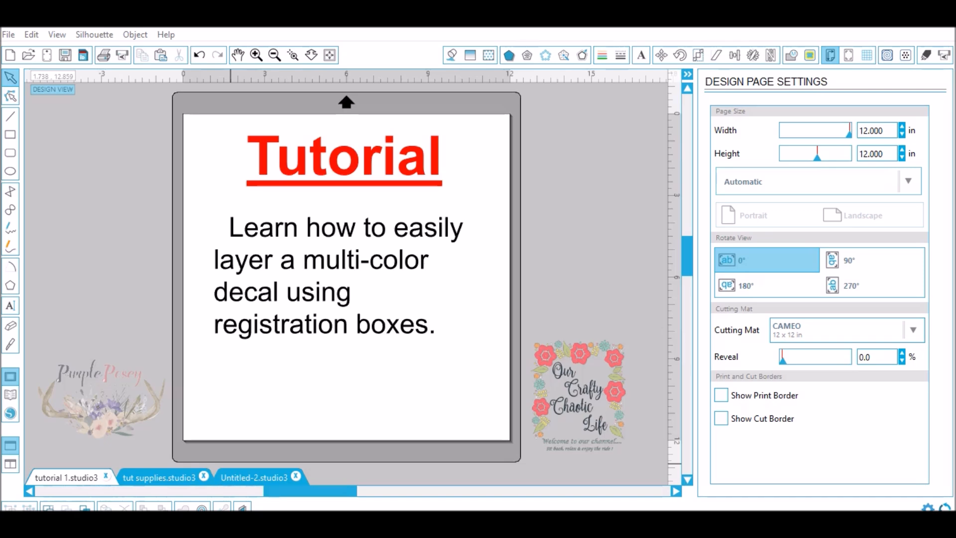
# - In Untitled-2.studio3, add the word "Love" on the red heart in black Amarillo font at 72 pt
pyautogui.click(160, 478)
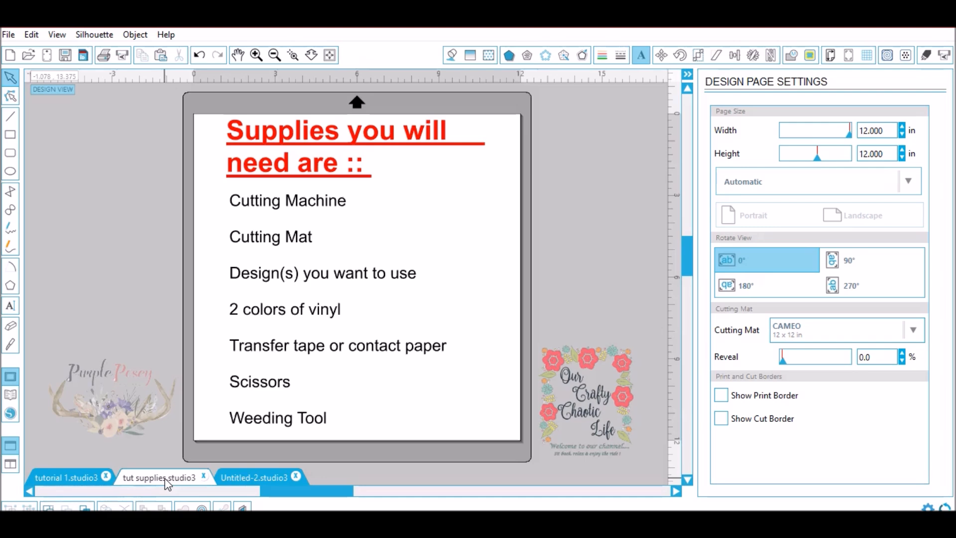
pyautogui.click(259, 477)
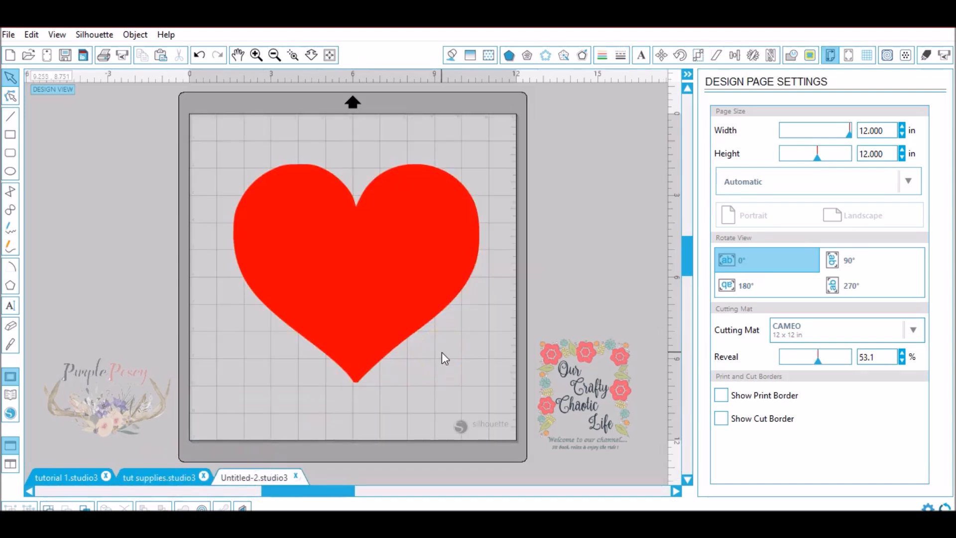
pyautogui.click(11, 307)
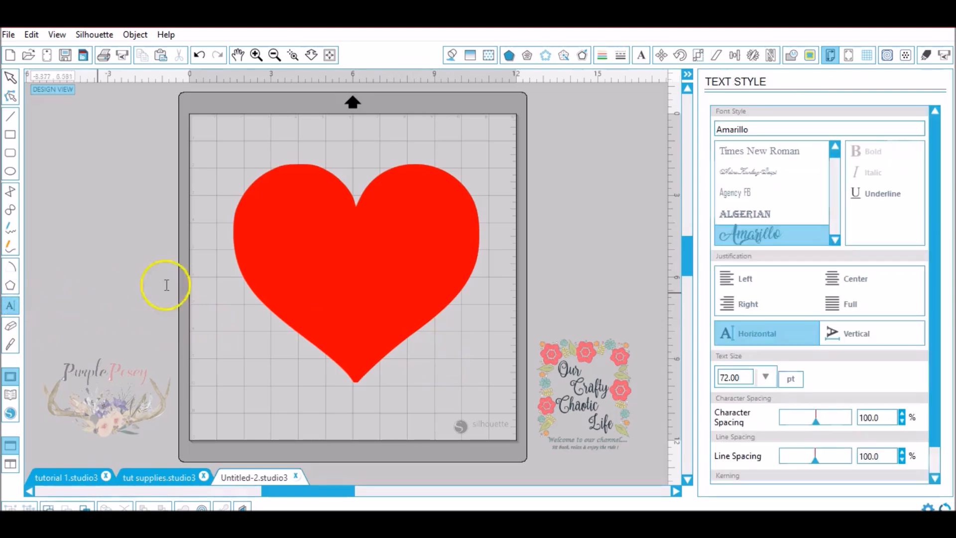
pyautogui.click(641, 56)
pyautogui.moveTo(762, 131); pyautogui.dragTo(668, 122)
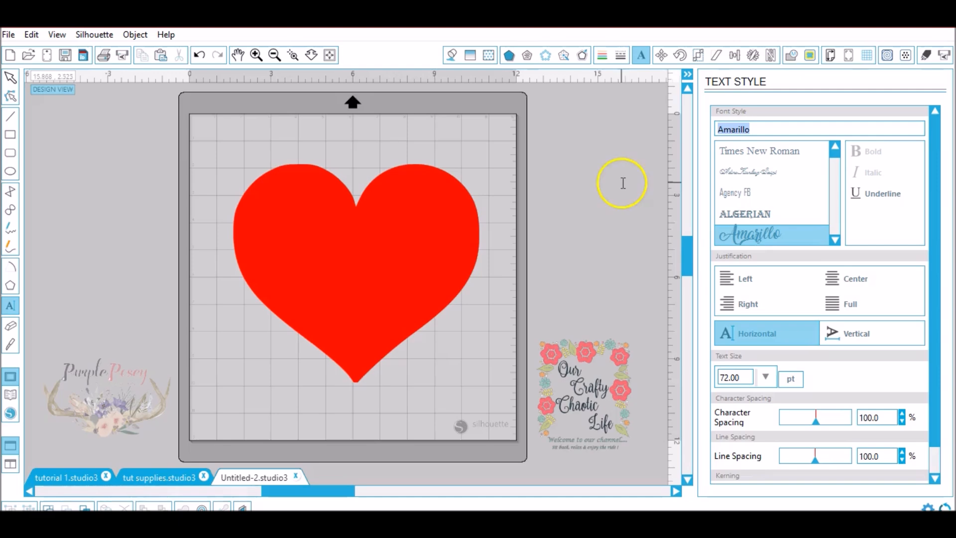
pyautogui.click(311, 264)
pyautogui.click(453, 70)
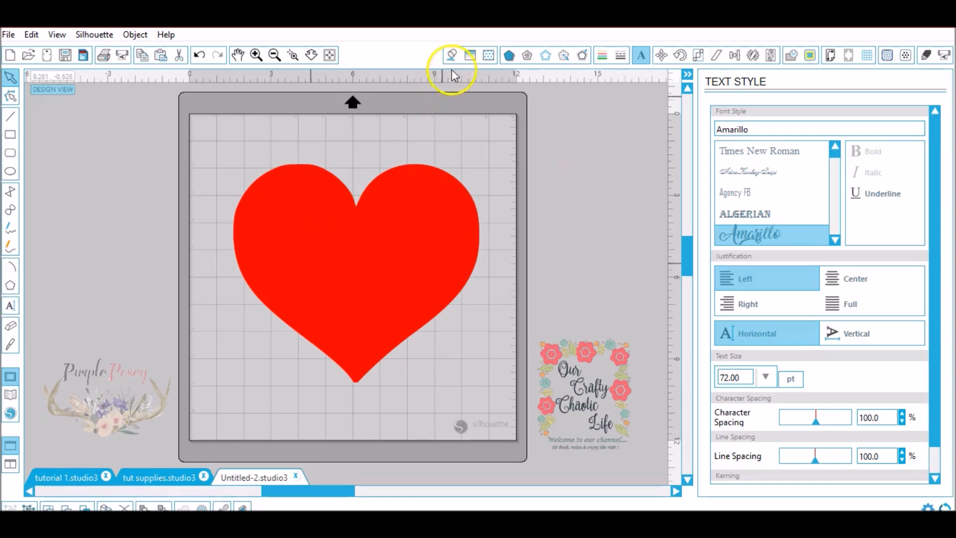
pyautogui.click(452, 59)
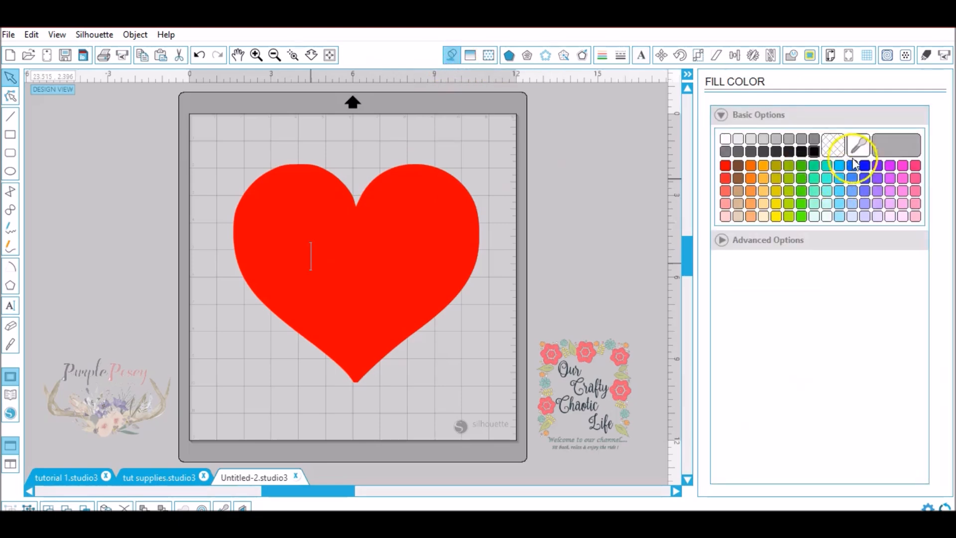
pyautogui.click(813, 151)
pyautogui.click(643, 60)
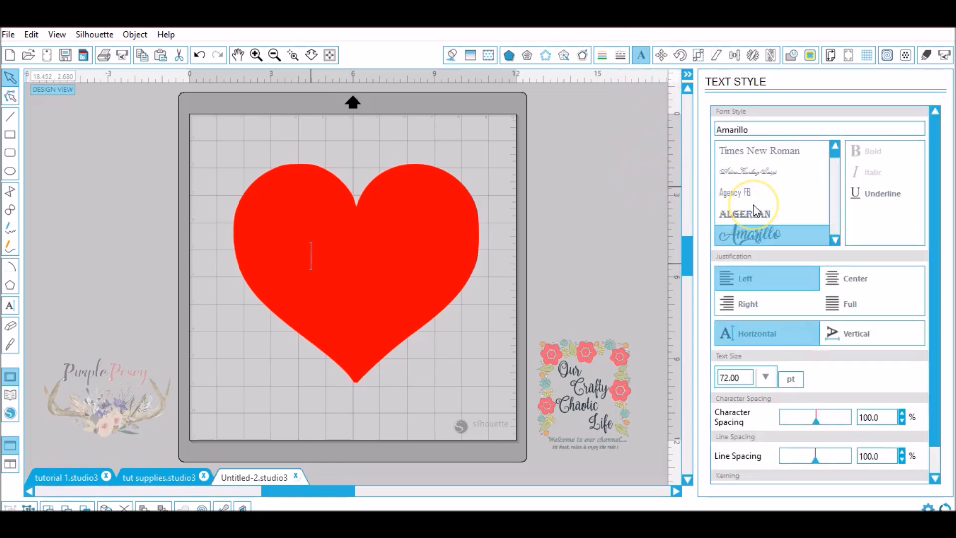
pyautogui.write('Love')
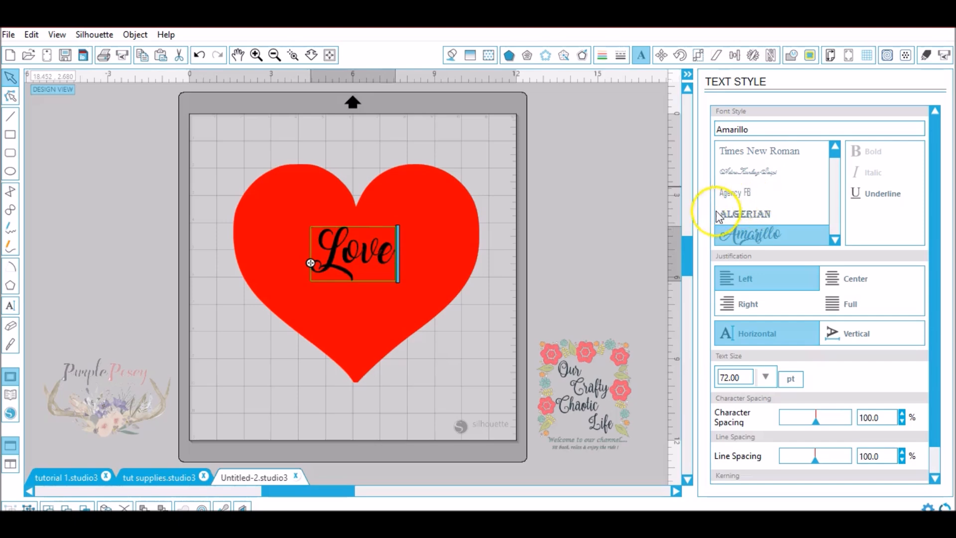
pyautogui.click(559, 280)
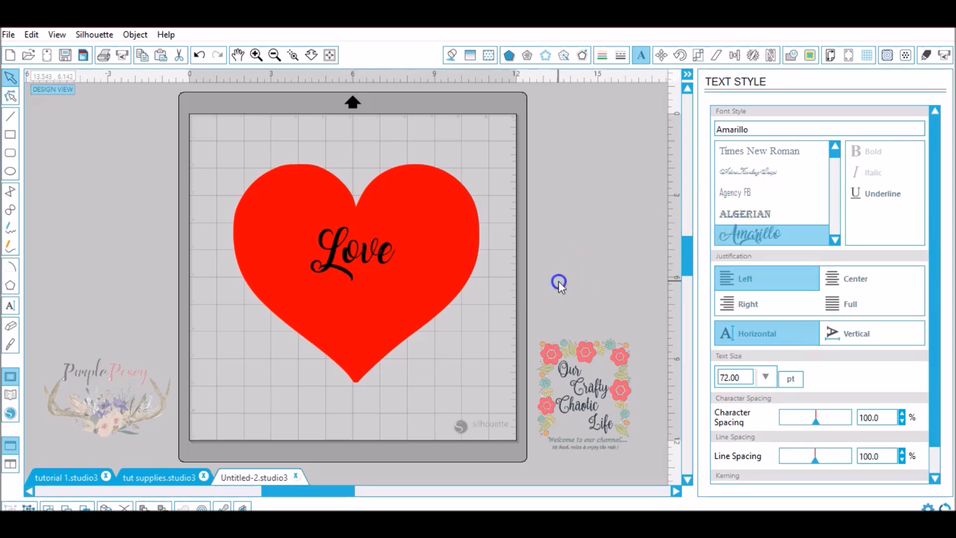
# - Enlarge the word "Love" to 230 pt and tilt it counterclockwise so it spans the heart
pyautogui.click(362, 256)
pyautogui.moveTo(400, 220); pyautogui.dragTo(643, 180)
pyautogui.moveTo(391, 198); pyautogui.dragTo(297, 293)
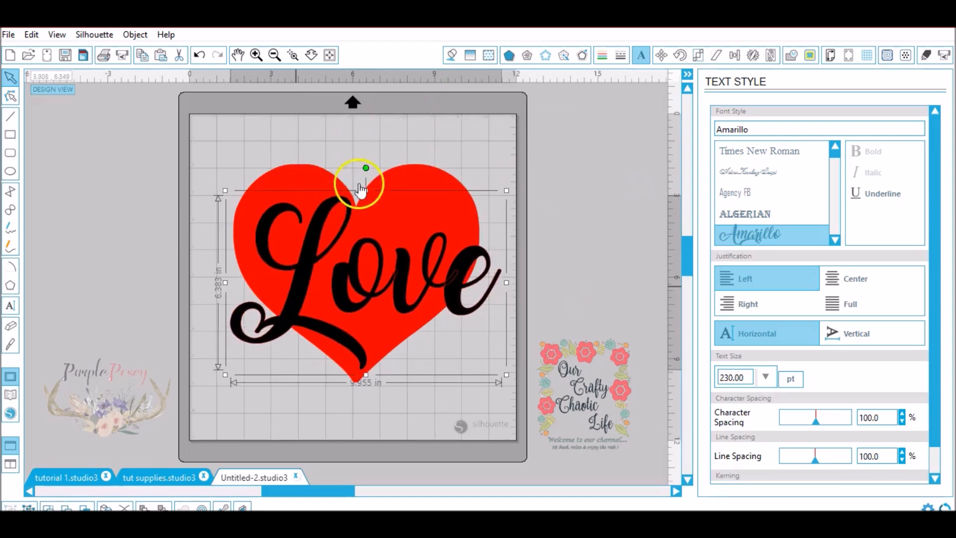
pyautogui.moveTo(366, 168); pyautogui.dragTo(342, 189)
pyautogui.click(349, 252)
pyautogui.moveTo(349, 251); pyautogui.dragTo(344, 241)
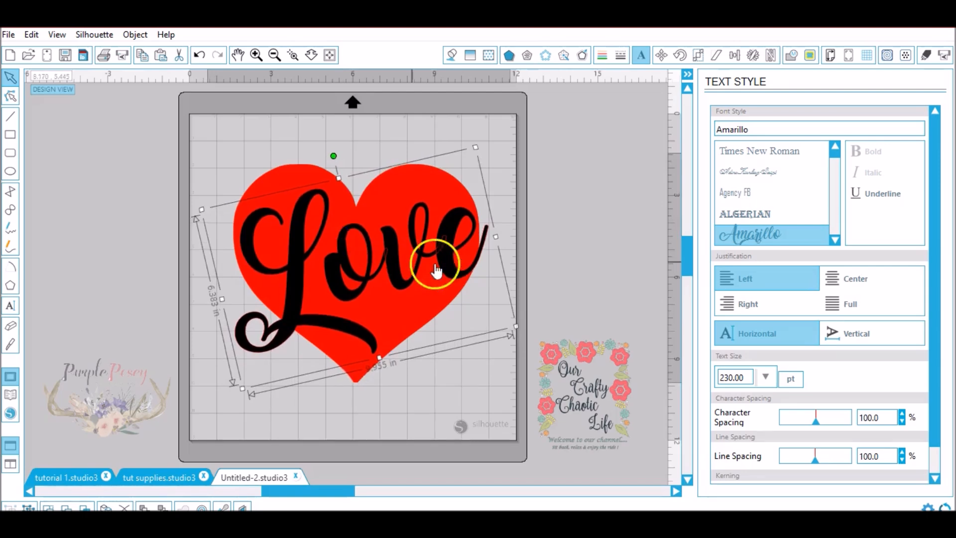
# - Weld the overlapping letters of "Love" into one outline and group the word
pyautogui.click(292, 55)
pyautogui.moveTo(380, 231); pyautogui.dragTo(459, 274)
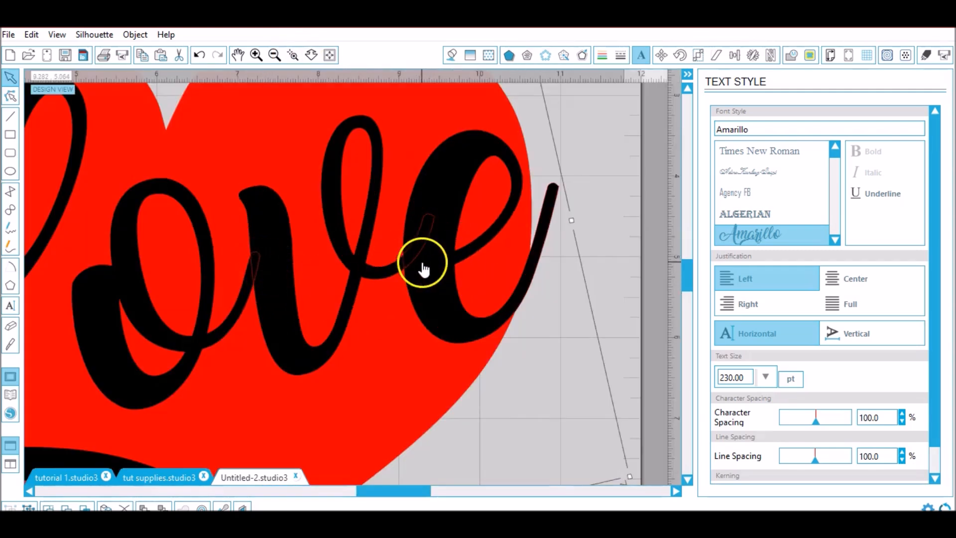
pyautogui.moveTo(428, 222); pyautogui.dragTo(416, 249)
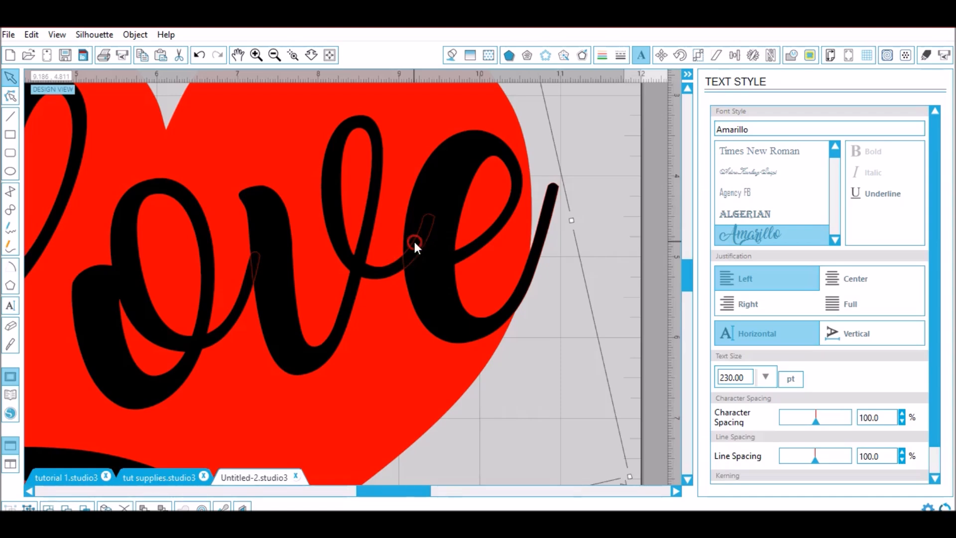
pyautogui.rightClick(414, 244)
pyautogui.click(459, 343)
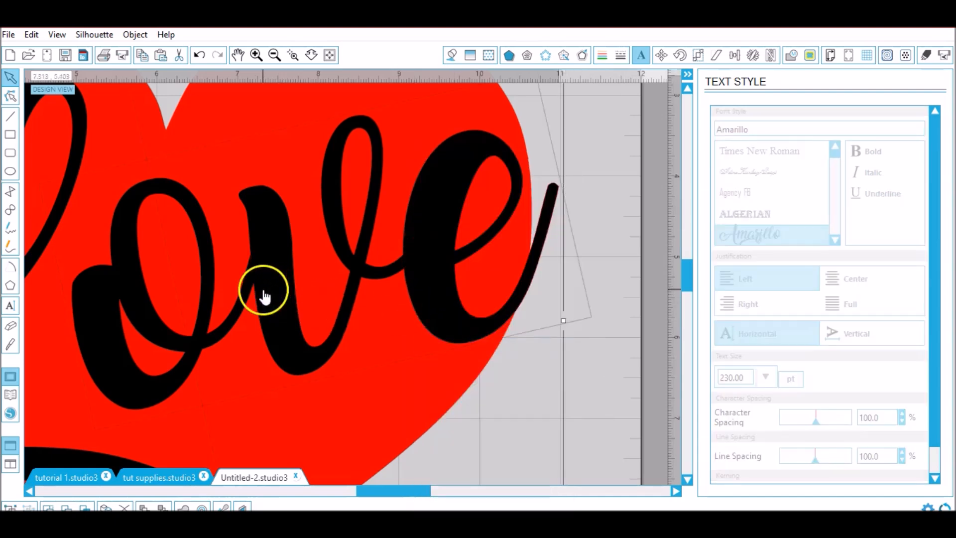
pyautogui.click(330, 55)
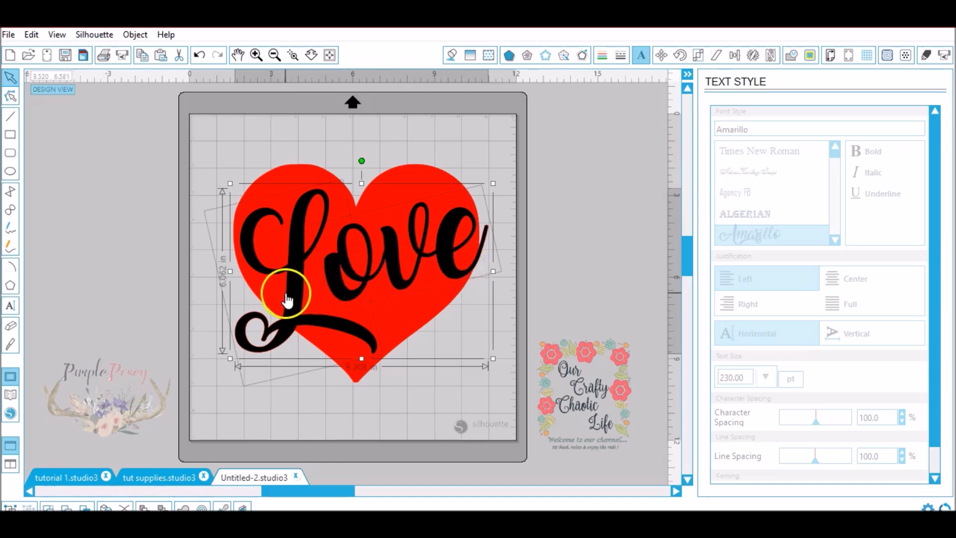
pyautogui.rightClick(336, 287)
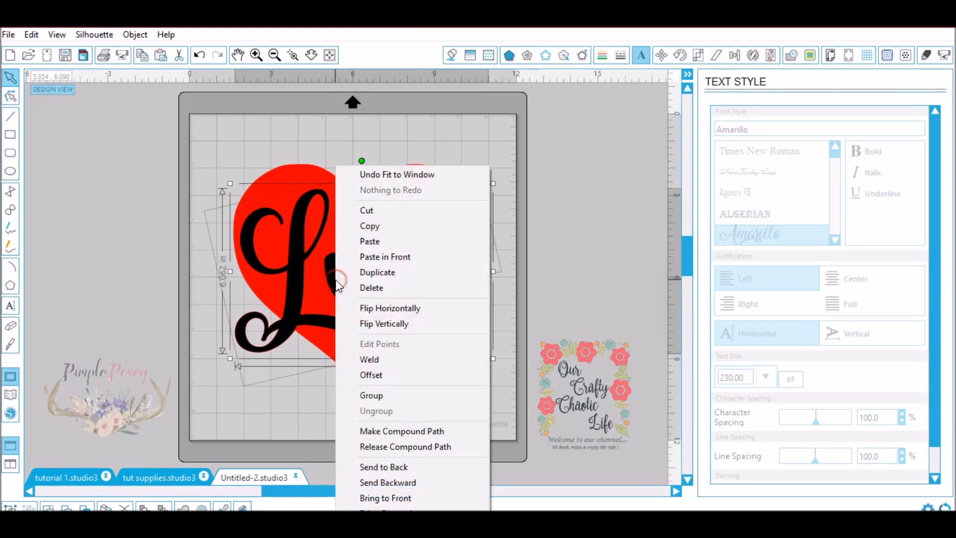
pyautogui.click(360, 396)
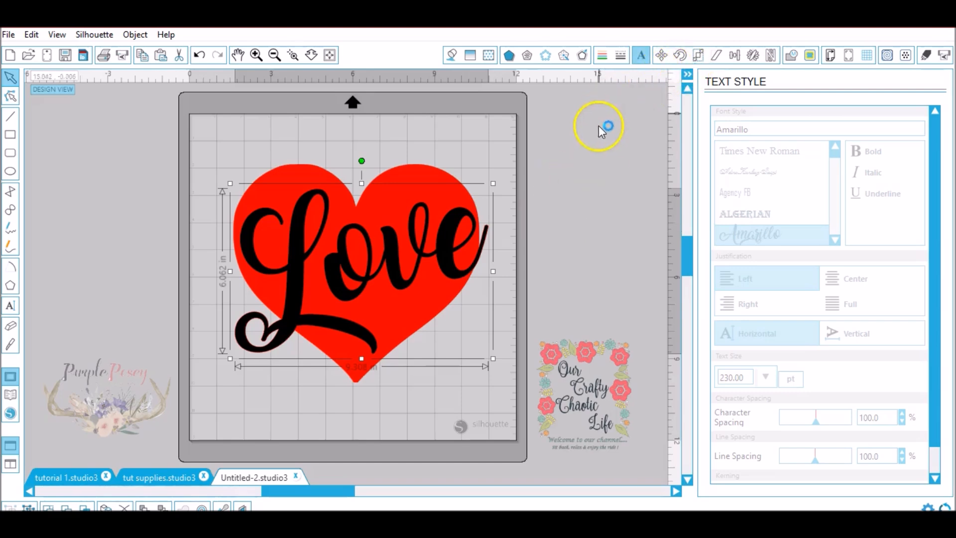
# - Create a rounded 0.009 in offset around the word "Love" and check it at the tip of the "e"
pyautogui.click(582, 55)
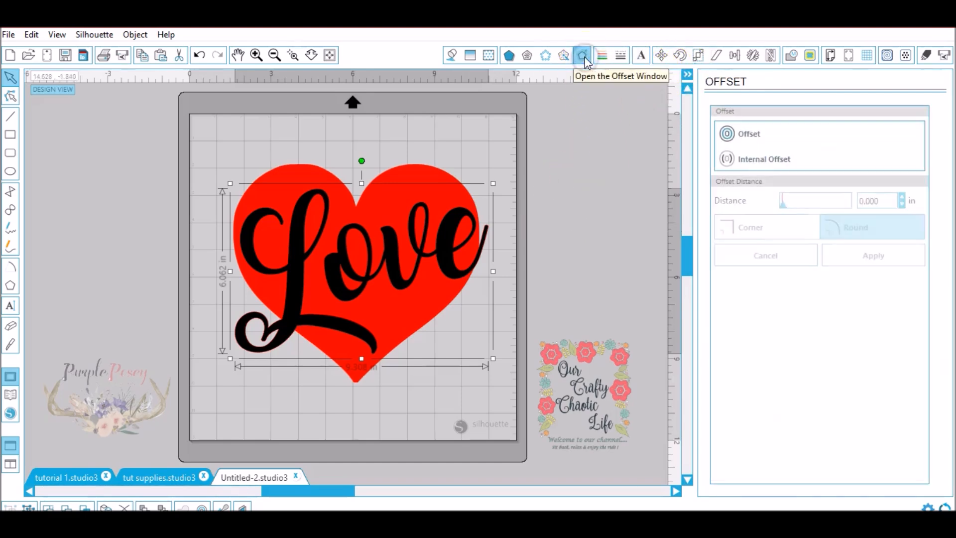
pyautogui.click(752, 135)
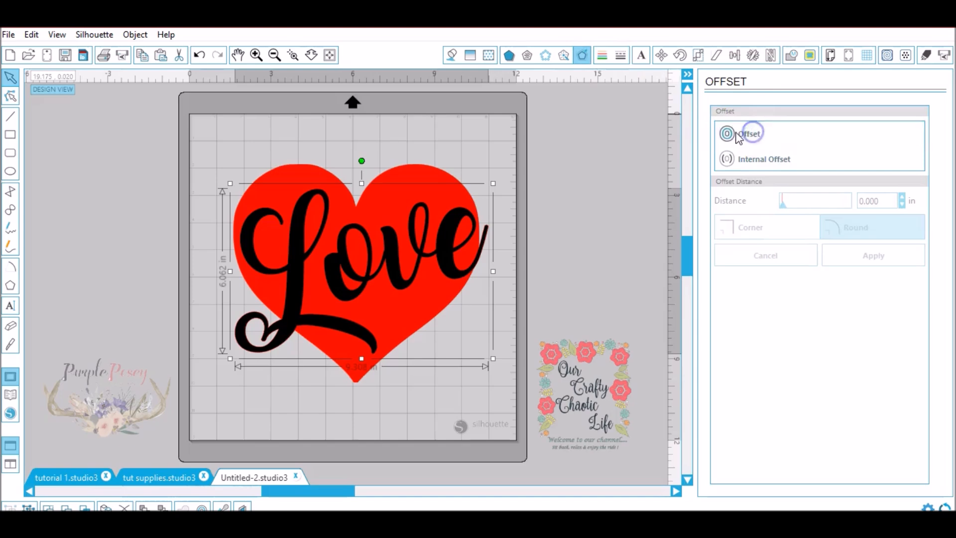
pyautogui.click(858, 199)
pyautogui.doubleClick(857, 198)
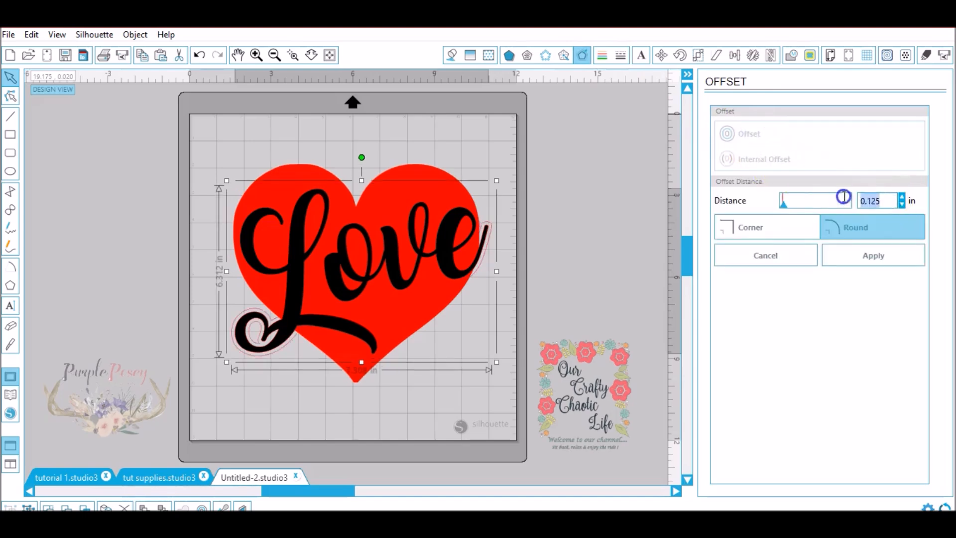
pyautogui.write('0.009')
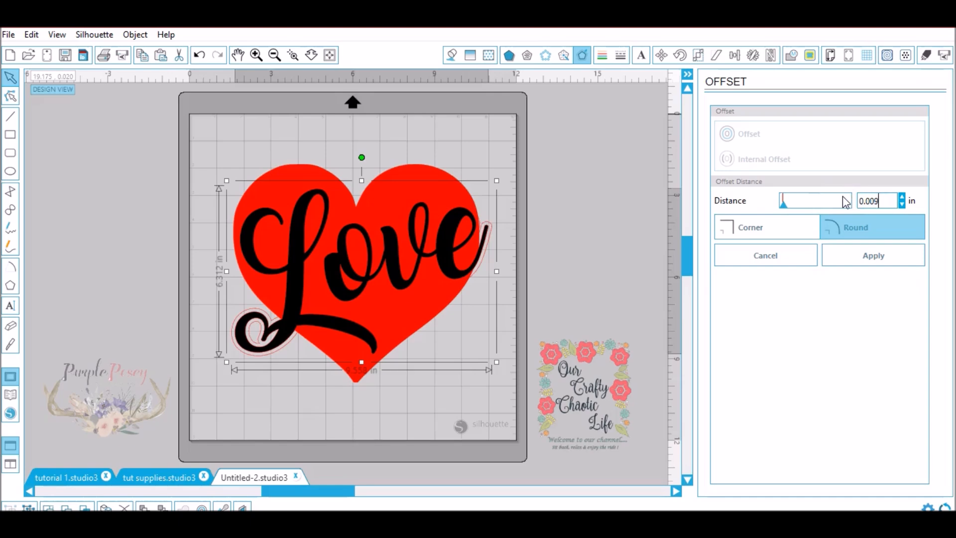
pyautogui.click(293, 56)
pyautogui.moveTo(461, 198); pyautogui.dragTo(535, 271)
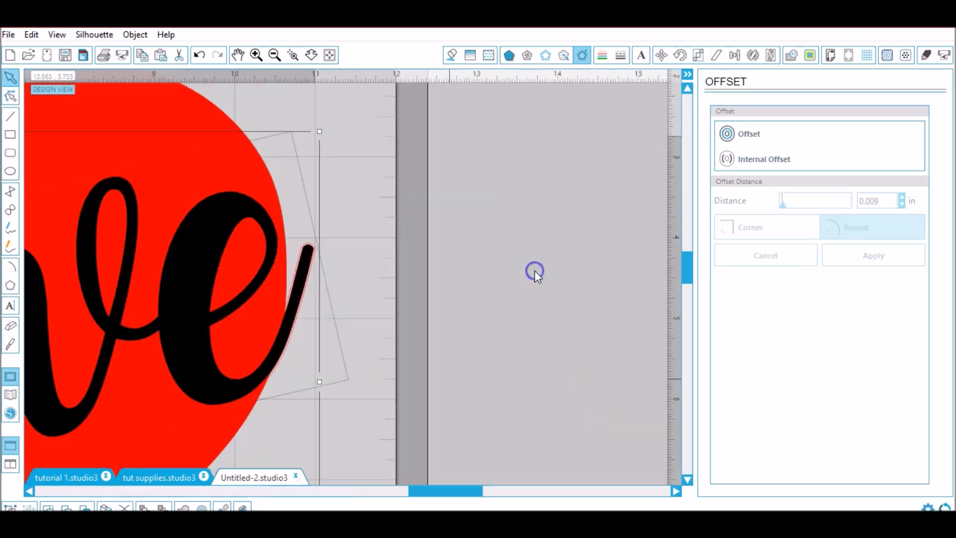
pyautogui.click(255, 54)
pyautogui.click(255, 54)
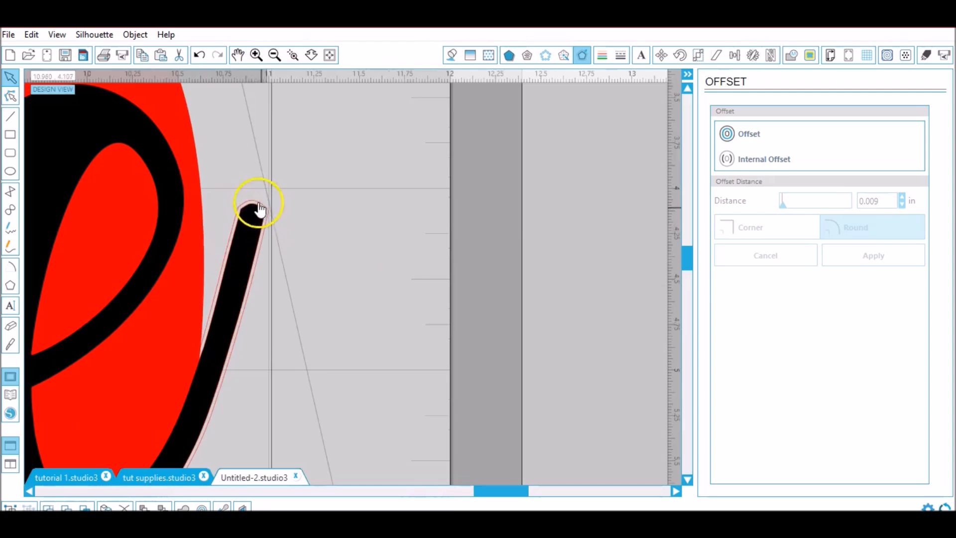
pyautogui.click(330, 55)
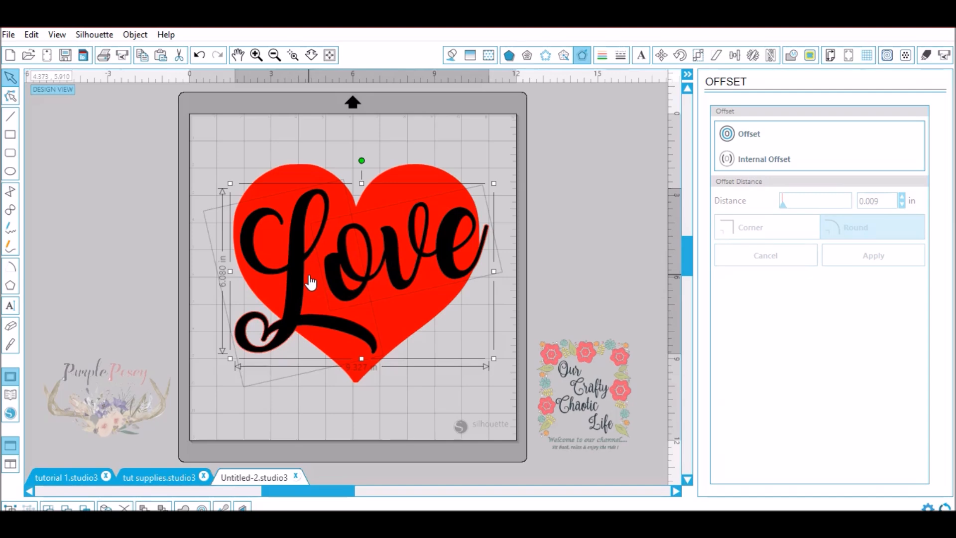
# - Subtract the word's offset outline from the heart and move the black word away to the heart's left
pyautogui.click(304, 180)
pyautogui.click(790, 54)
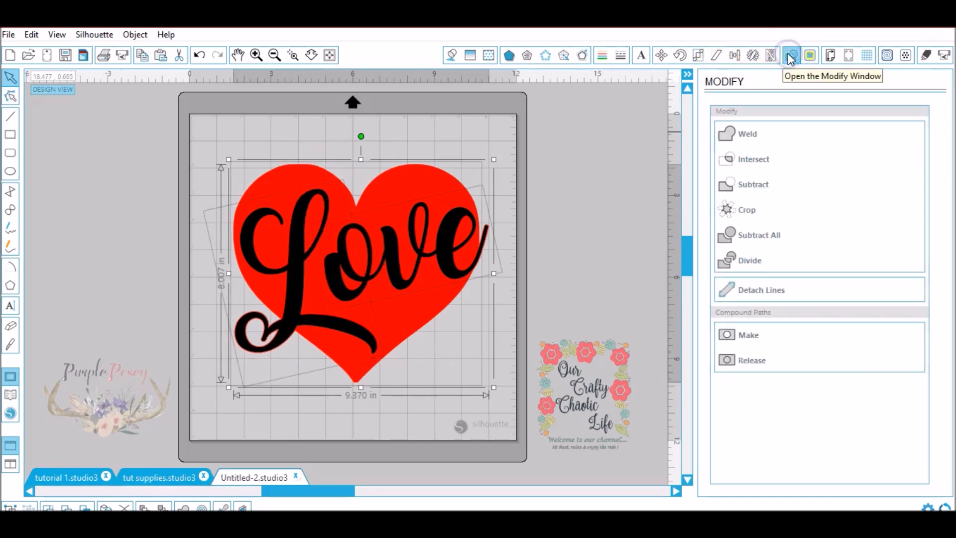
pyautogui.click(763, 193)
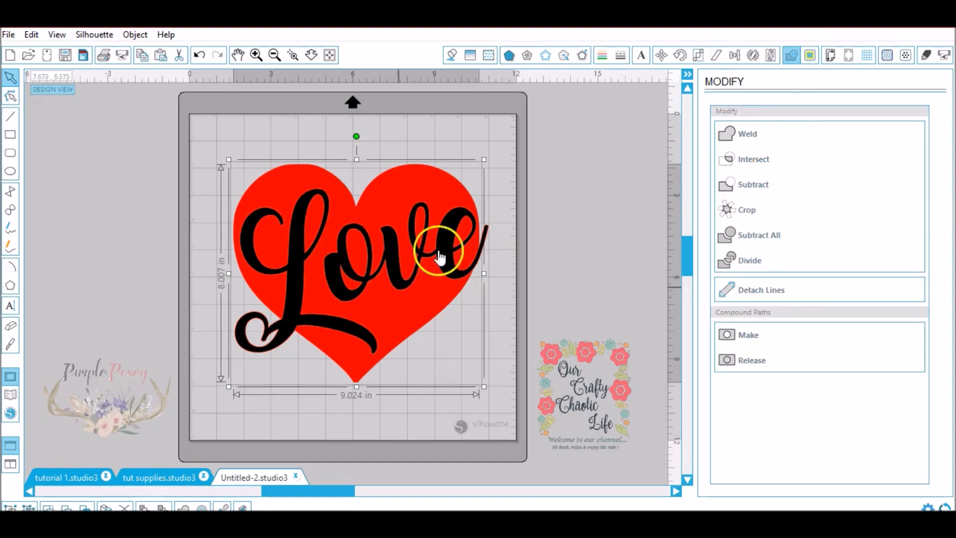
pyautogui.click(547, 205)
pyautogui.moveTo(442, 253); pyautogui.dragTo(187, 204)
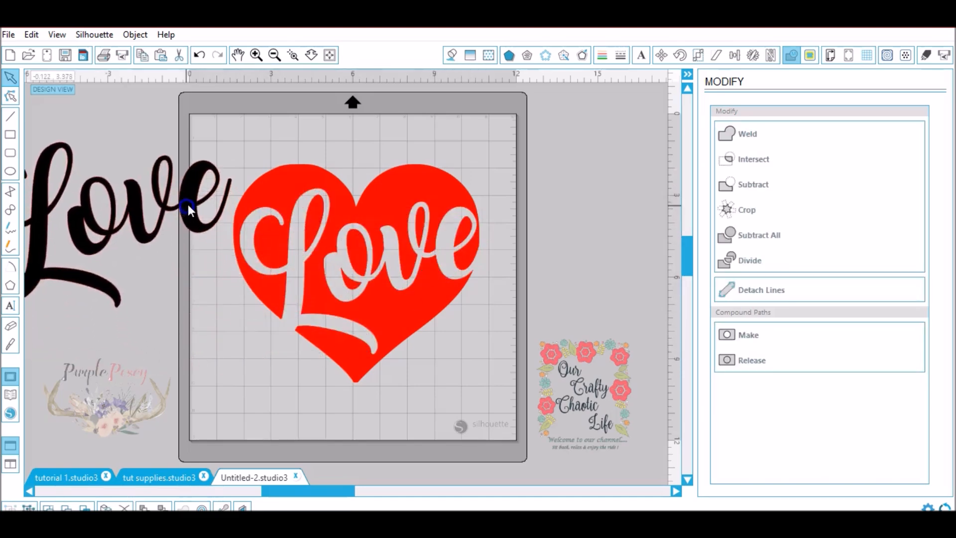
pyautogui.click(443, 236)
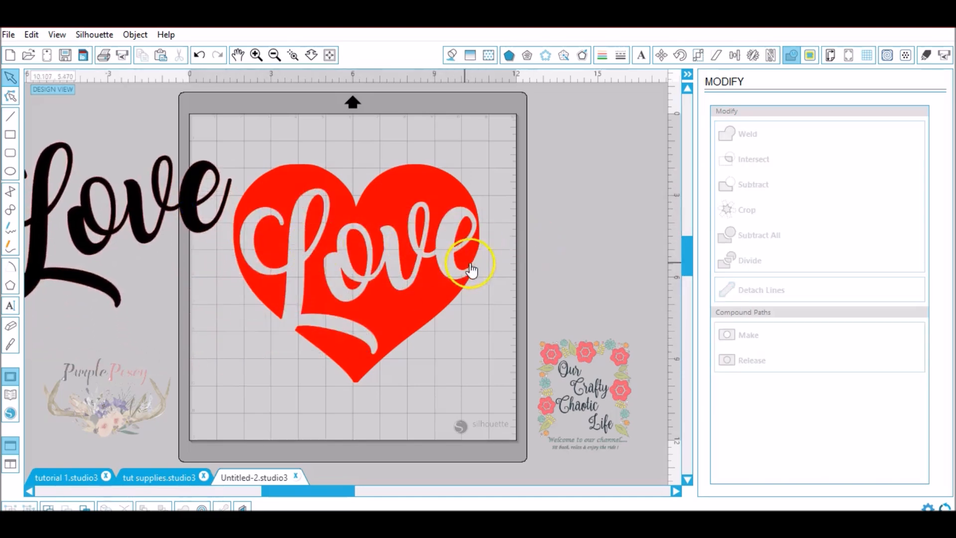
pyautogui.click(309, 230)
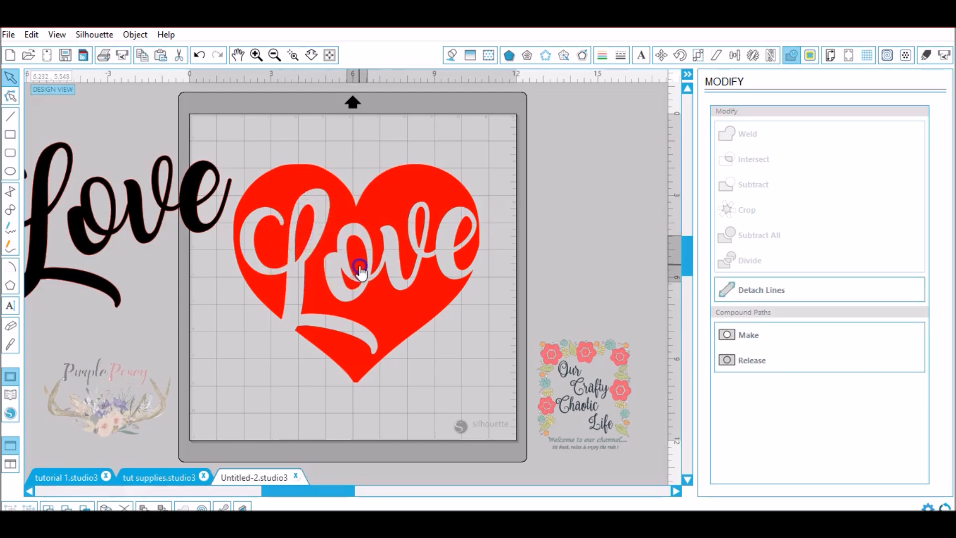
pyautogui.click(199, 55)
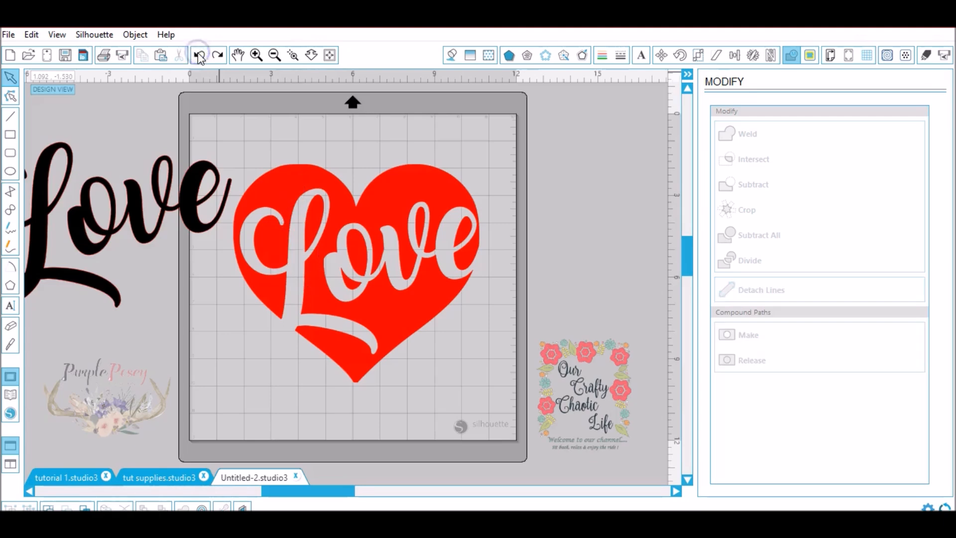
# - Move the black word farther from the heart and group all the cut heart pieces together
pyautogui.moveTo(197, 200); pyautogui.dragTo(180, 167)
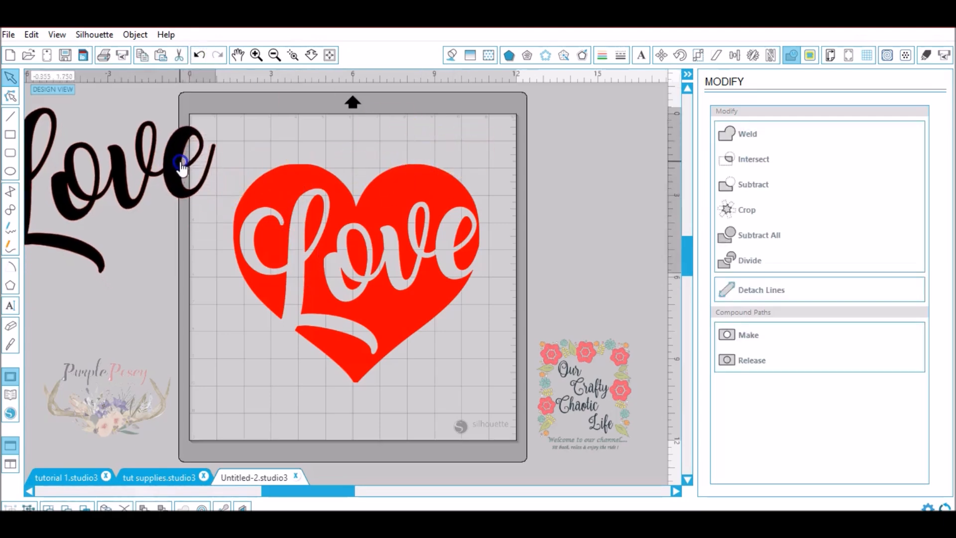
pyautogui.moveTo(493, 303); pyautogui.dragTo(229, 396)
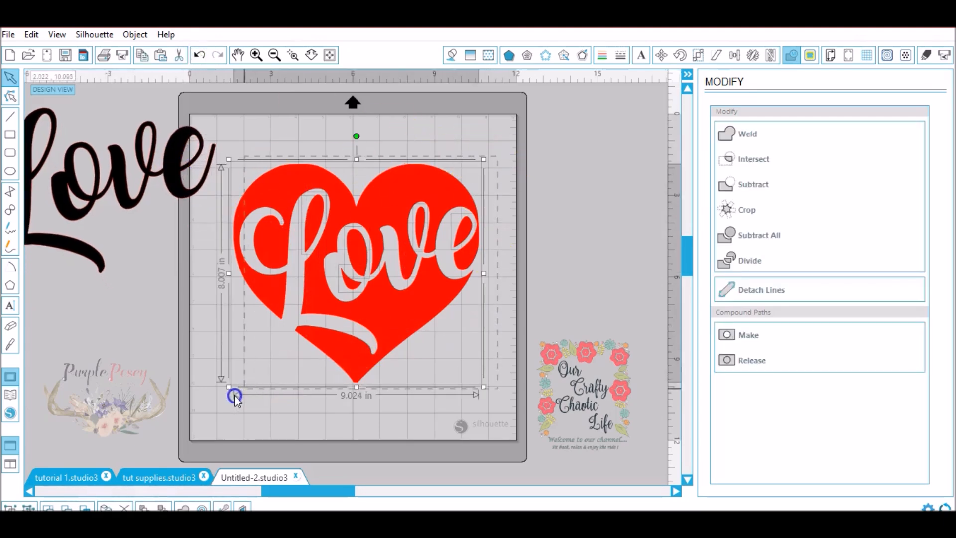
pyautogui.rightClick(427, 289)
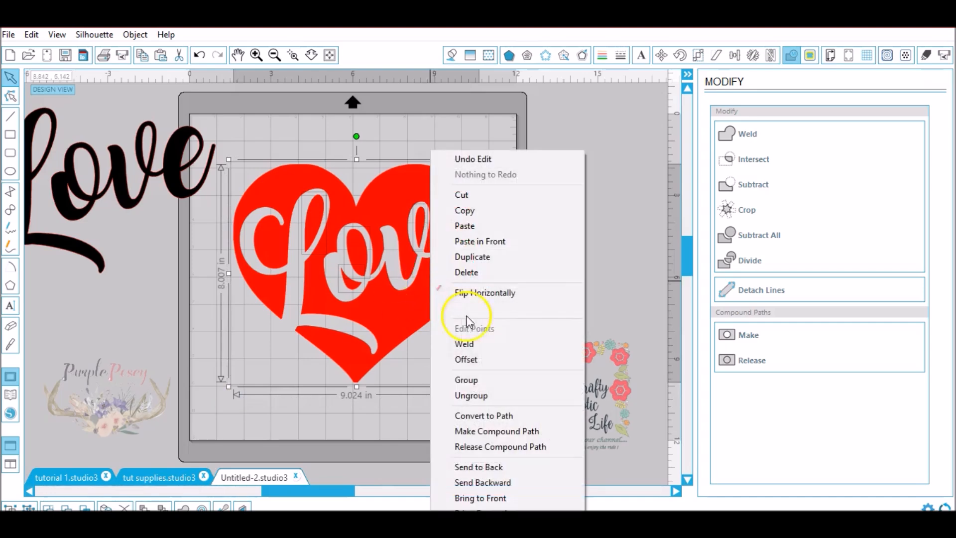
pyautogui.click(456, 375)
# - Place the black word "Love" back over its cutout in the heart and deselect it
pyautogui.moveTo(128, 196); pyautogui.dragTo(401, 286)
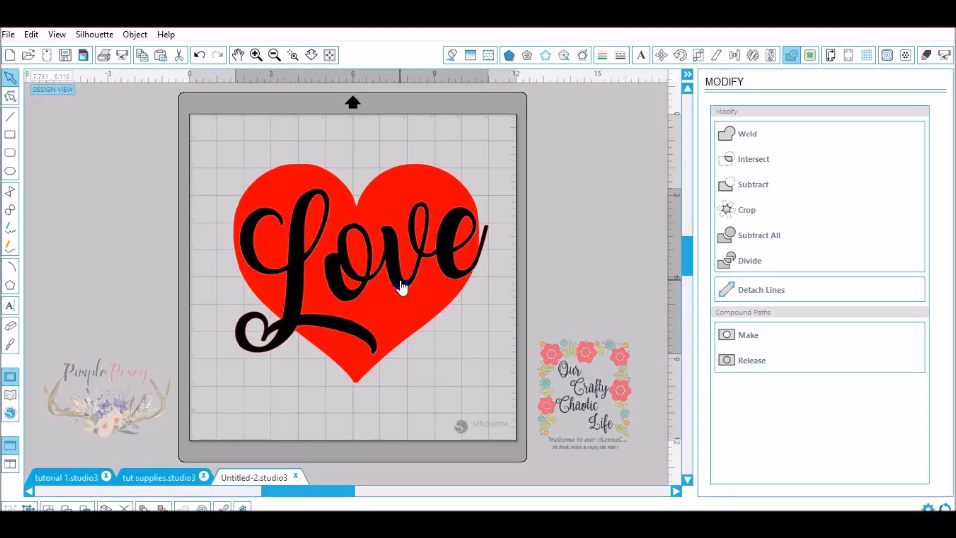
pyautogui.moveTo(402, 286); pyautogui.dragTo(402, 286)
pyautogui.click(285, 101)
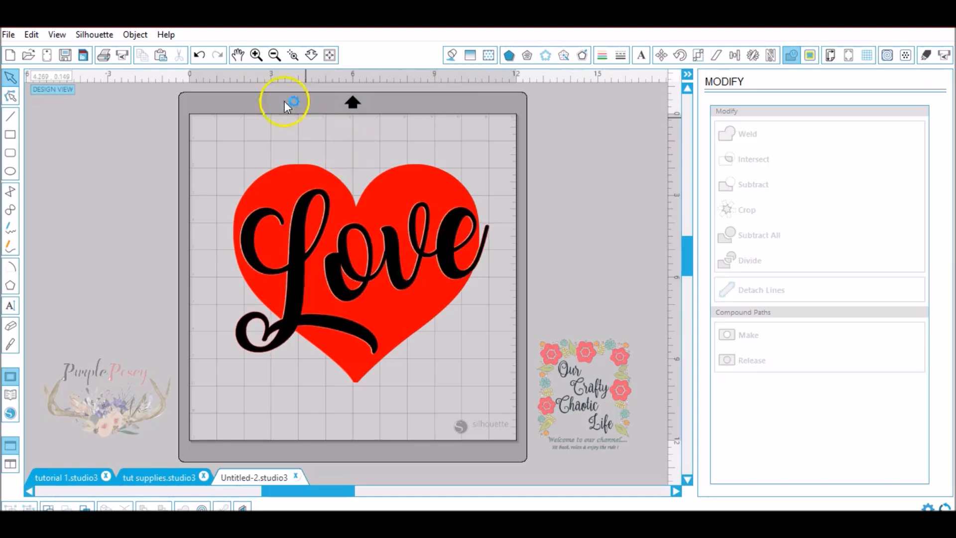
# - Check the gap around the word, then shrink the heart and "Love" together to about 5.8 in wide near the mat's upper-left corner
pyautogui.click(297, 56)
pyautogui.moveTo(246, 165); pyautogui.dragTo(496, 286)
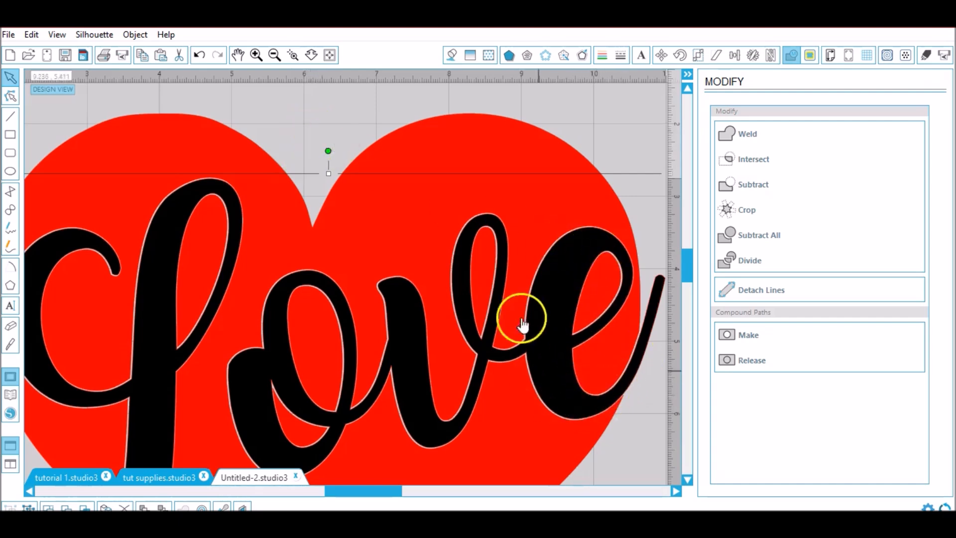
pyautogui.click(330, 55)
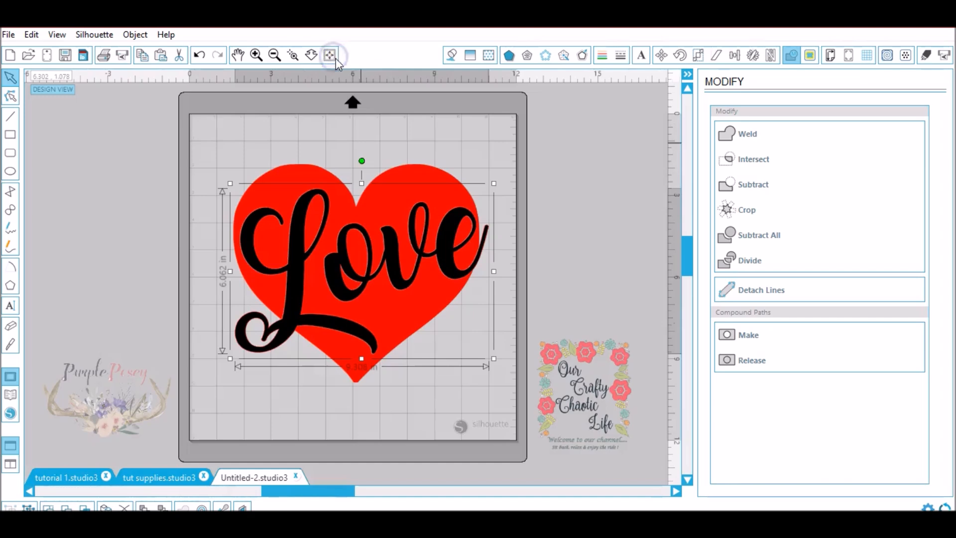
pyautogui.click(584, 198)
pyautogui.moveTo(519, 169); pyautogui.dragTo(245, 389)
pyautogui.moveTo(493, 160); pyautogui.dragTo(393, 226)
pyautogui.moveTo(339, 297); pyautogui.dragTo(307, 215)
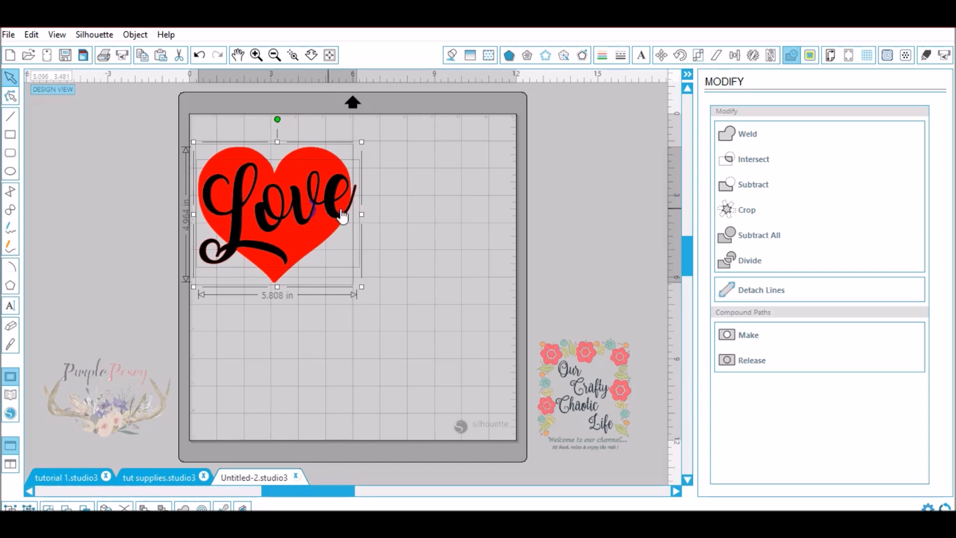
pyautogui.click(399, 202)
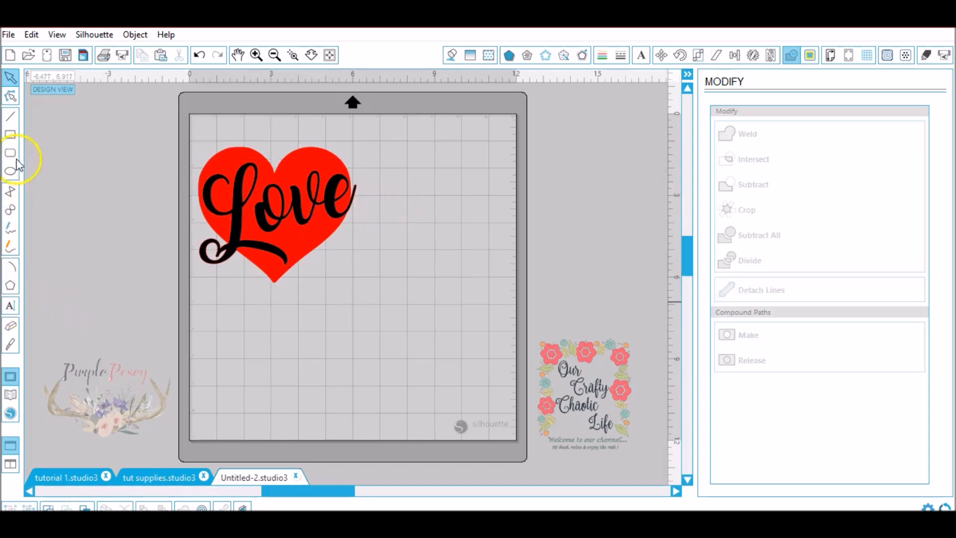
# - Draw a registration square about 0.74 in high just above the heart's left lobe
pyautogui.click(12, 136)
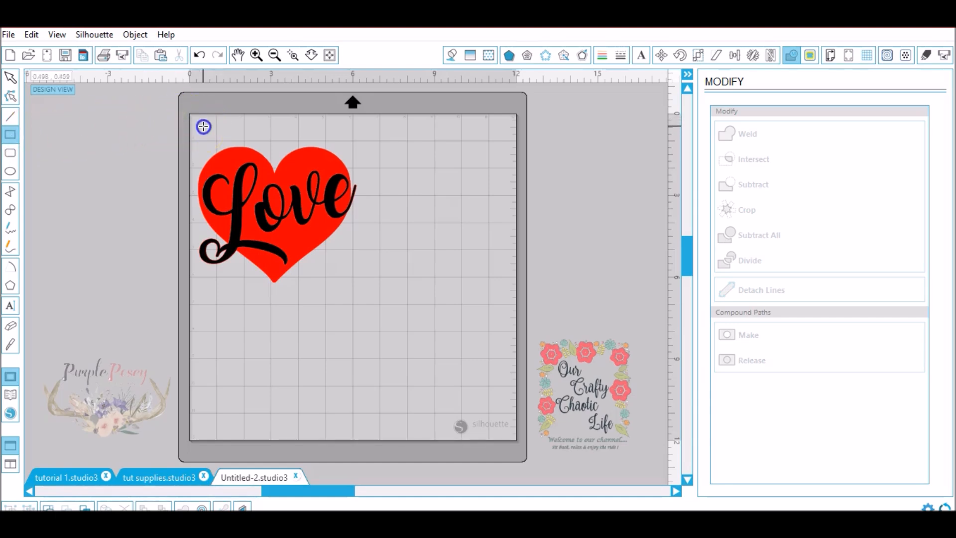
pyautogui.moveTo(204, 126); pyautogui.dragTo(206, 162)
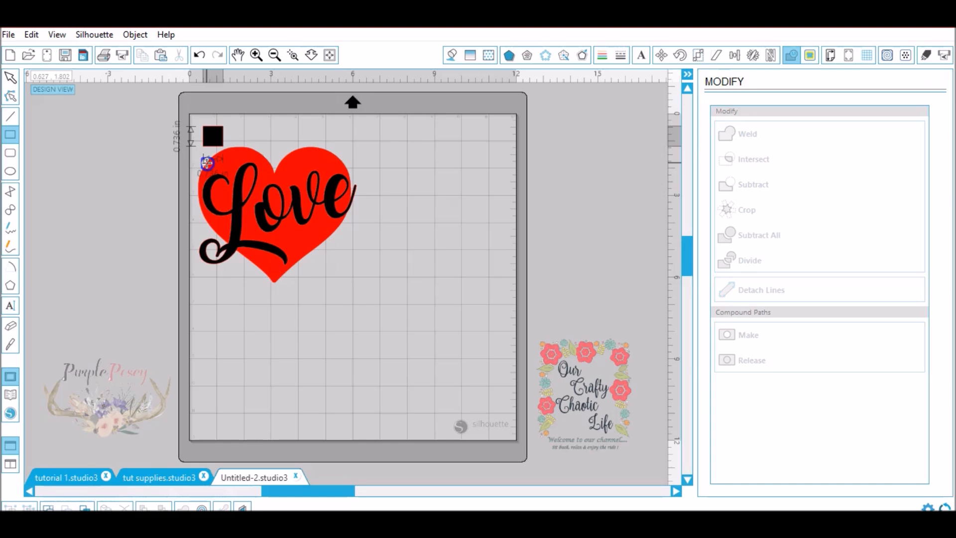
pyautogui.moveTo(207, 163); pyautogui.dragTo(206, 163)
pyautogui.click(10, 77)
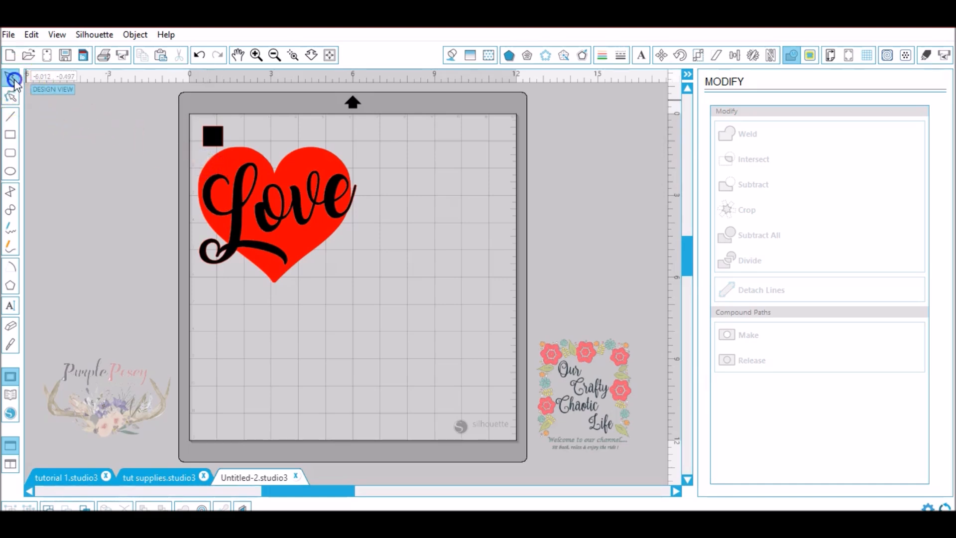
# - Duplicate the registration square and place the copy above the heart's right lobe, nudging the original slightly
pyautogui.click(213, 140)
pyautogui.rightClick(213, 142)
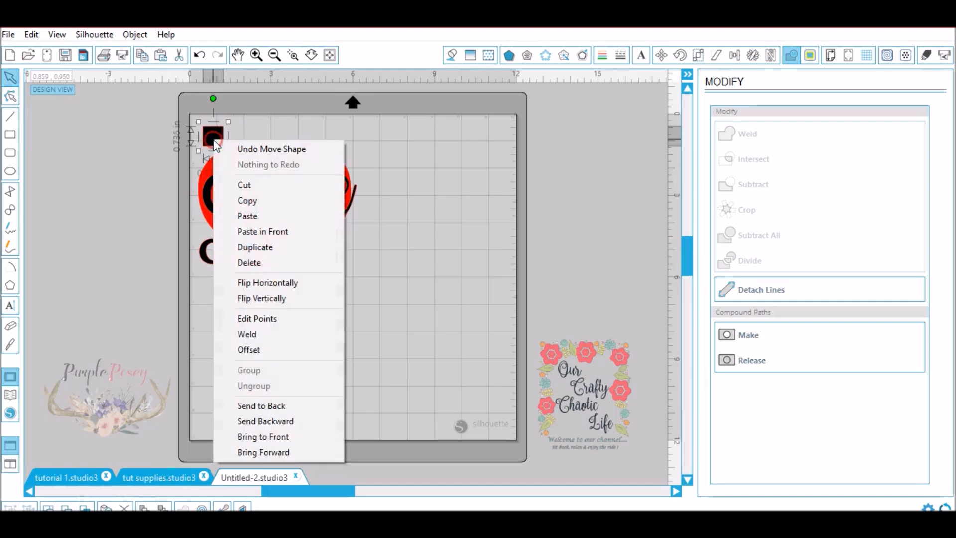
pyautogui.click(258, 249)
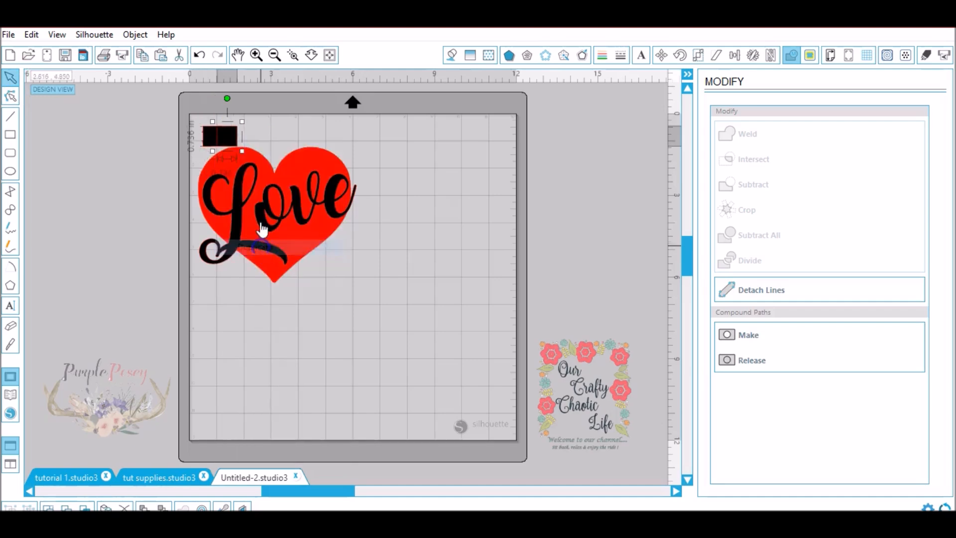
pyautogui.moveTo(227, 136); pyautogui.dragTo(338, 135)
pyautogui.moveTo(215, 137); pyautogui.dragTo(217, 134)
# - Align the two registration squares vertically by their middles and group them
pyautogui.moveTo(363, 121); pyautogui.dragTo(200, 138)
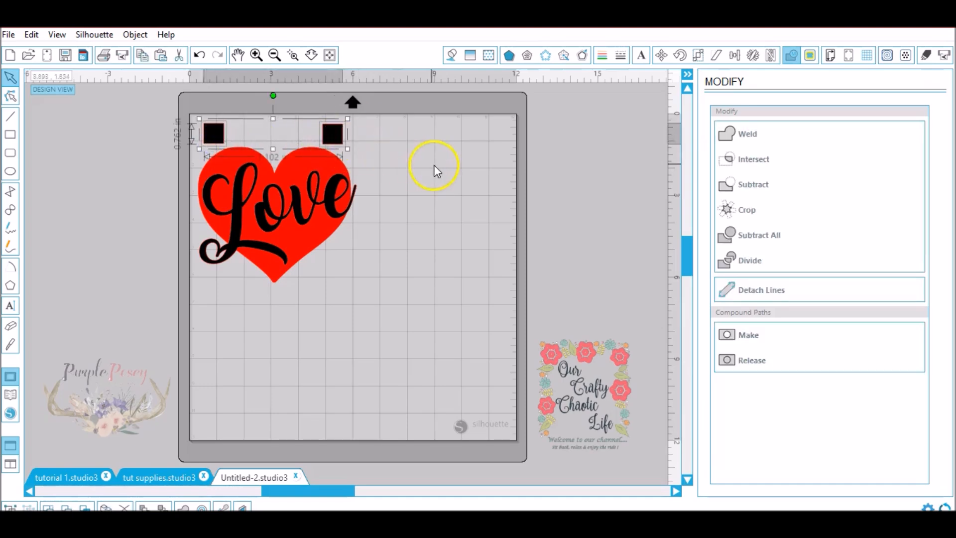
pyautogui.click(736, 56)
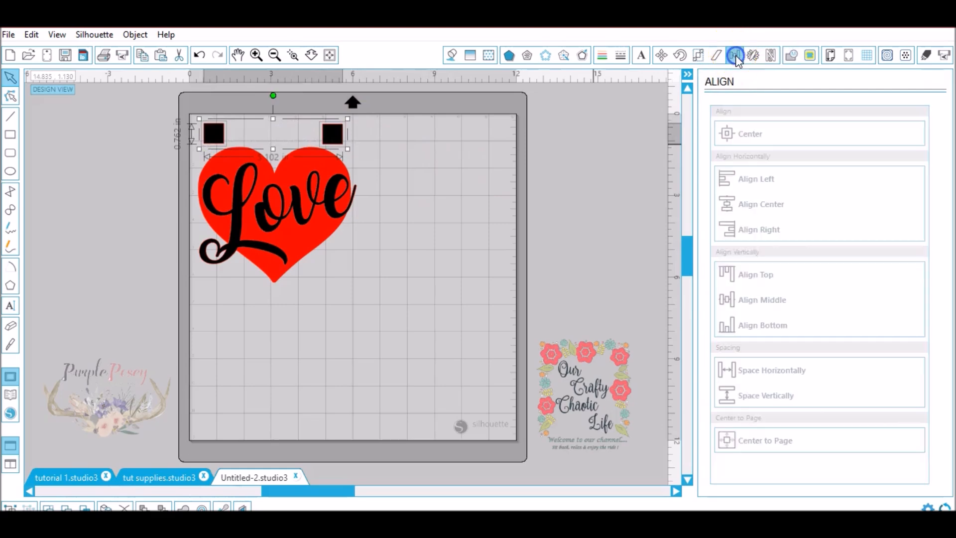
pyautogui.click(766, 302)
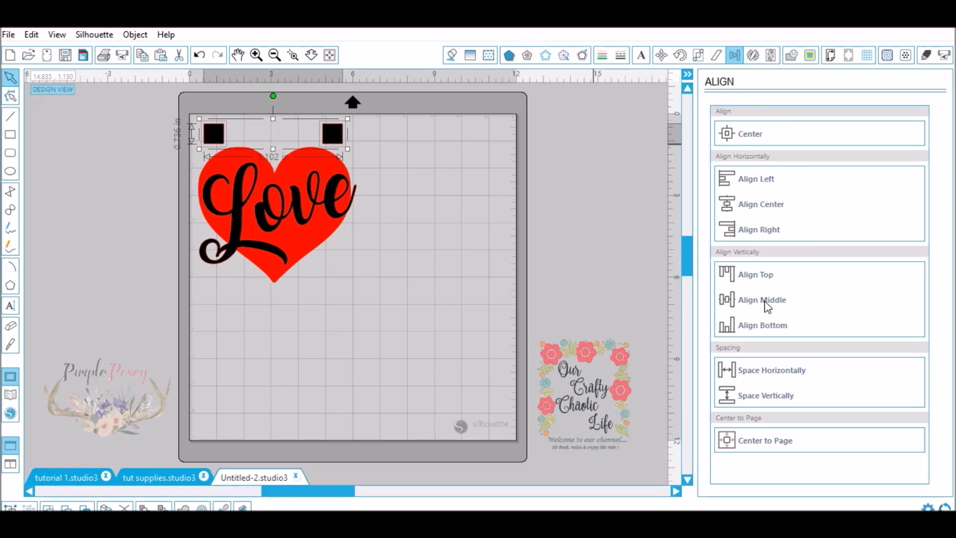
pyautogui.rightClick(339, 143)
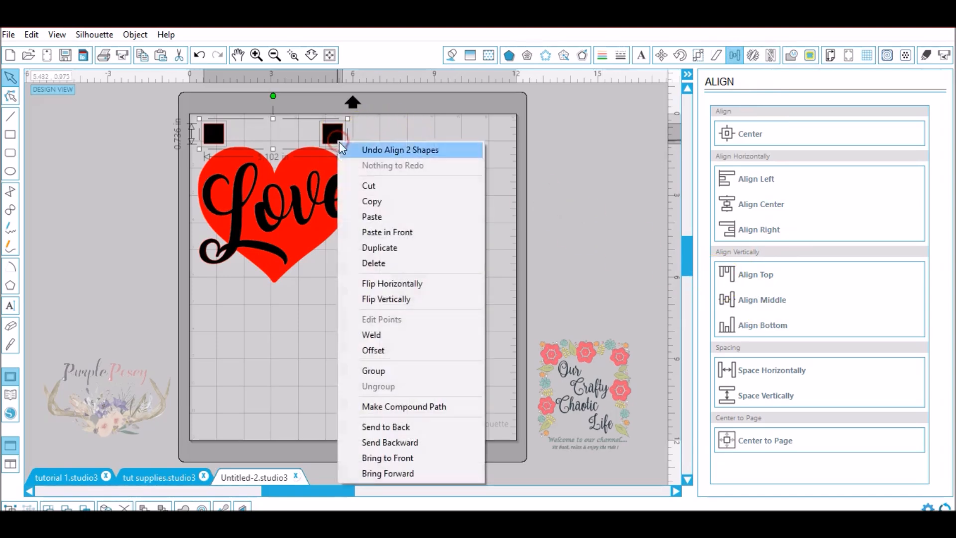
pyautogui.click(416, 370)
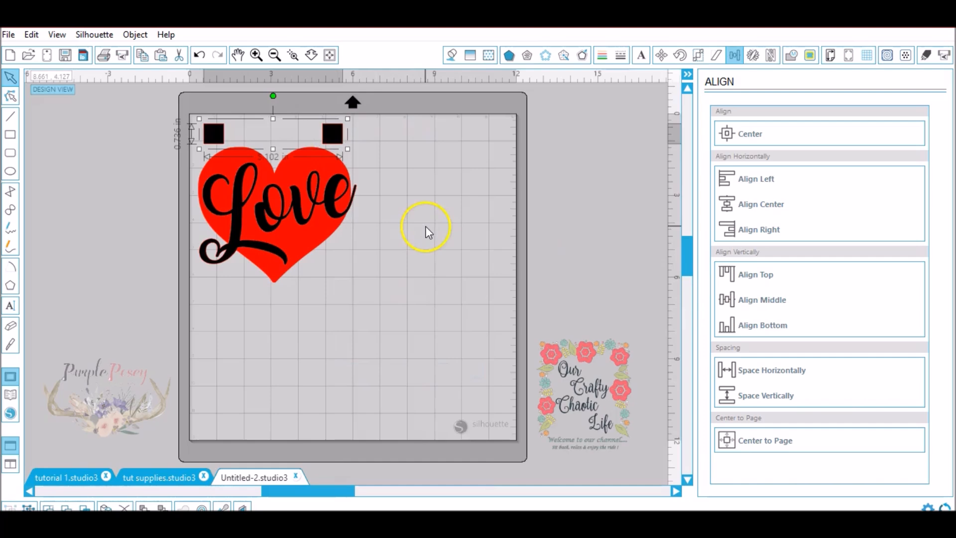
# - Fill the grouped registration squares with bright blue and deselect them
pyautogui.click(453, 56)
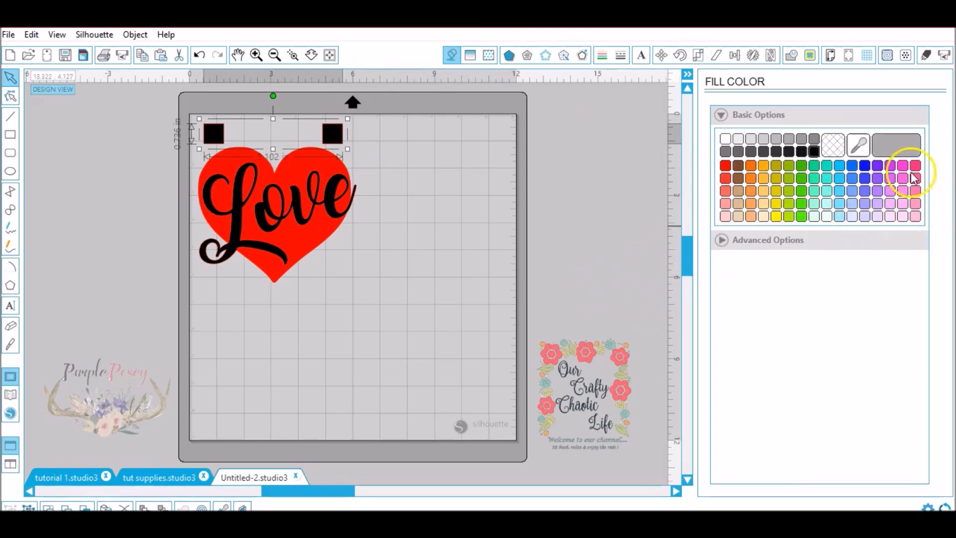
pyautogui.click(839, 165)
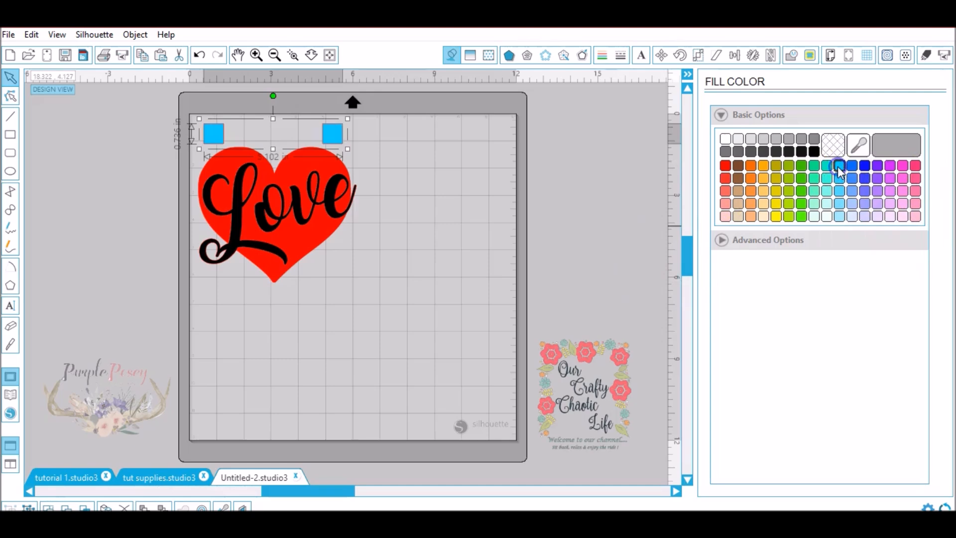
pyautogui.click(428, 230)
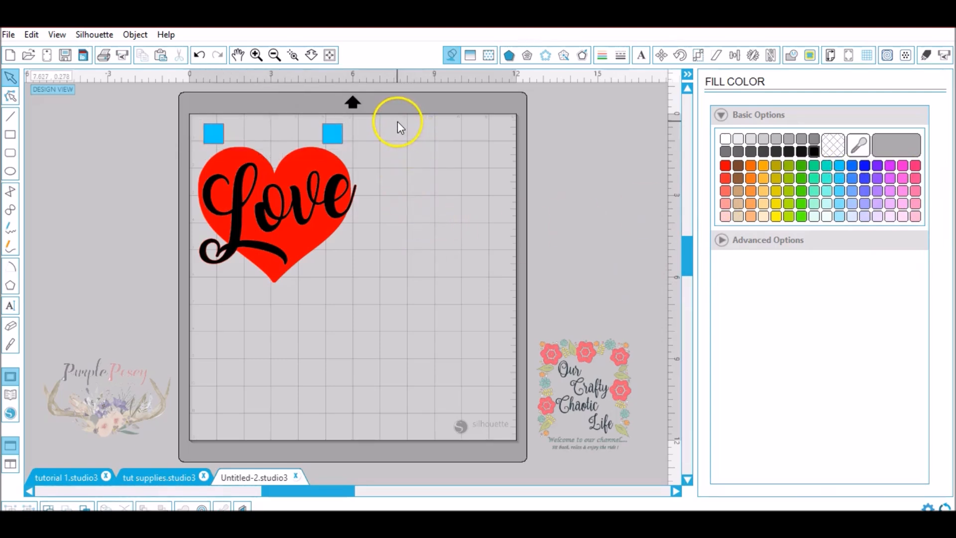
# - Enclose the heart and both registration squares in an unfilled rectangle about 6.36 in wide and 6.25 in high
pyautogui.click(10, 135)
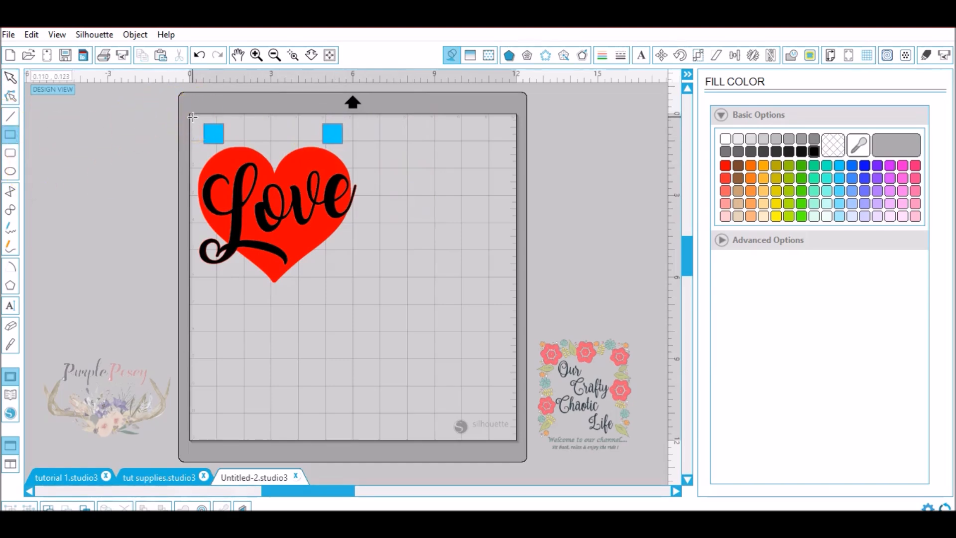
pyautogui.moveTo(192, 117)
pyautogui.mouseDown()
pyautogui.moveTo(196, 280)
pyautogui.moveTo(386, 284)
pyautogui.moveTo(377, 287)
pyautogui.mouseUp()
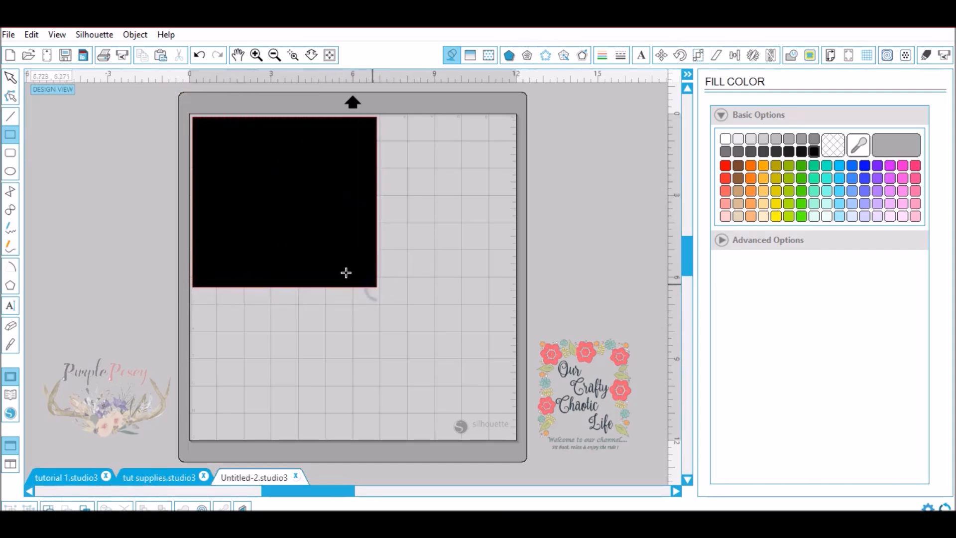
pyautogui.click(10, 77)
pyautogui.click(263, 185)
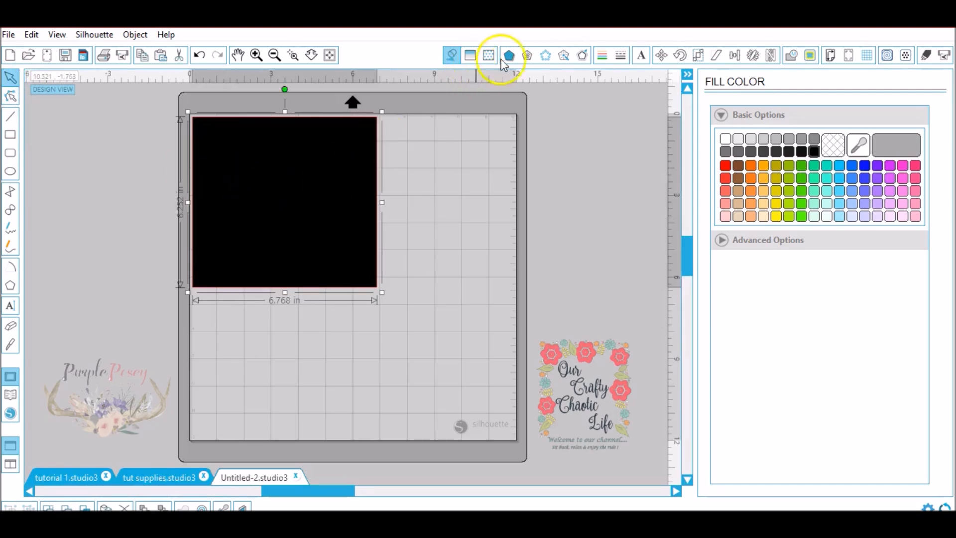
pyautogui.click(833, 145)
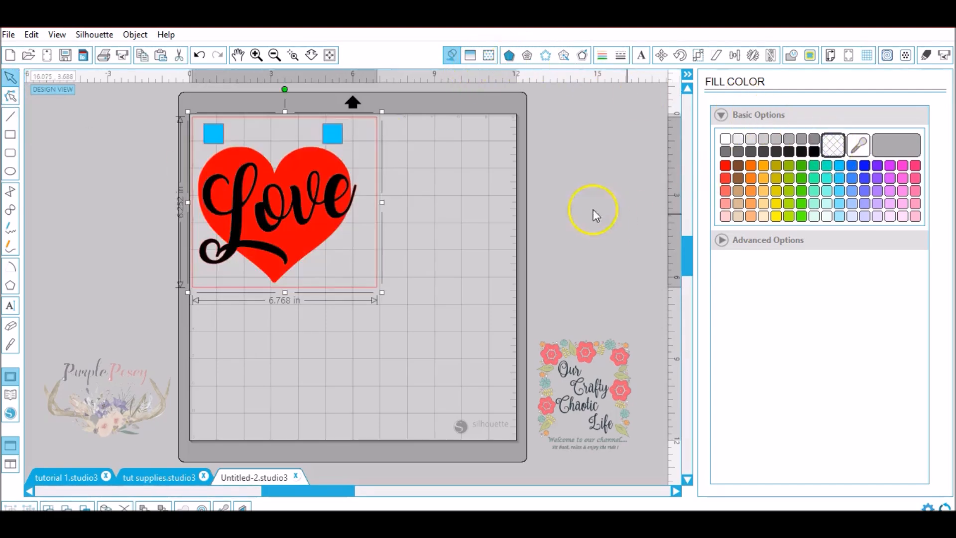
pyautogui.click(476, 185)
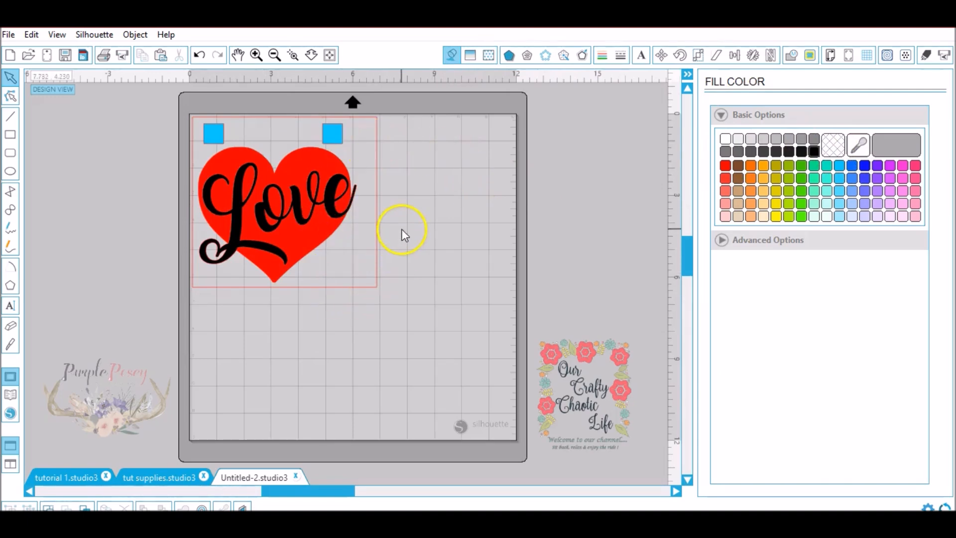
pyautogui.click(377, 243)
pyautogui.moveTo(380, 202); pyautogui.dragTo(369, 211)
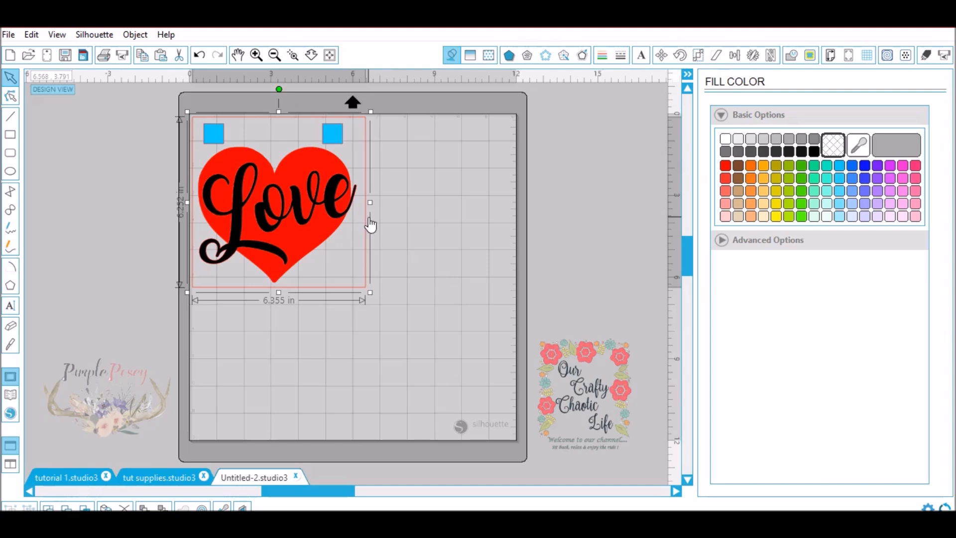
# - Set the cut style of the enclosing rectangle to Cut Edge in the cut settings
pyautogui.click(925, 61)
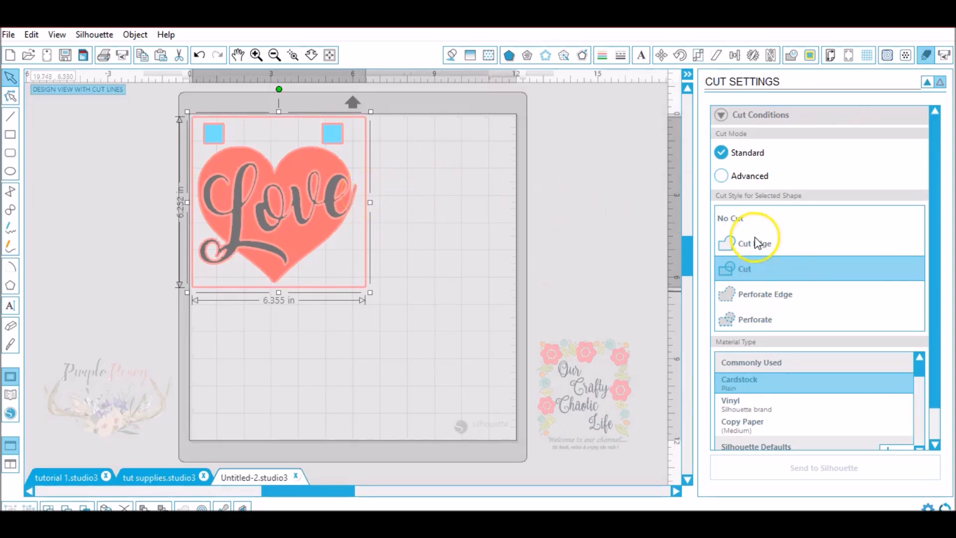
pyautogui.click(753, 244)
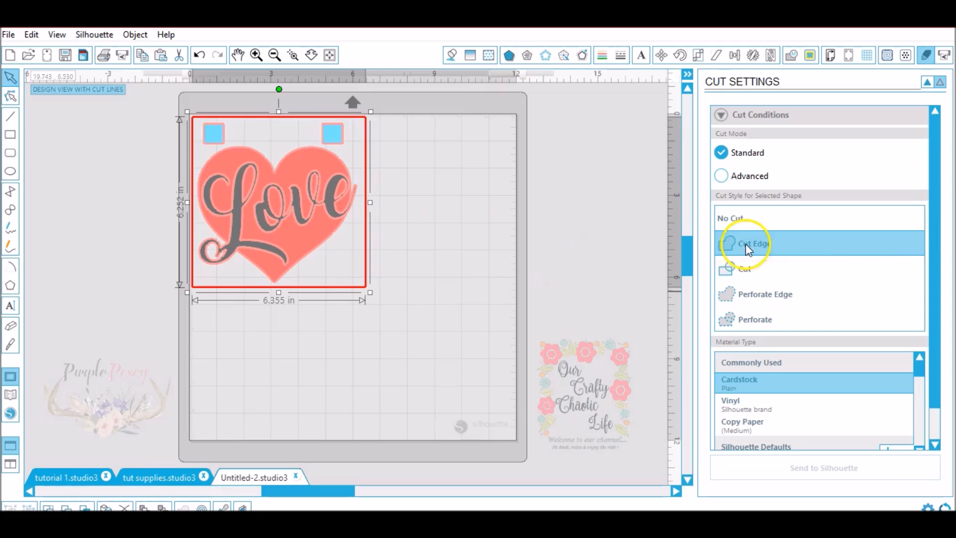
pyautogui.click(498, 250)
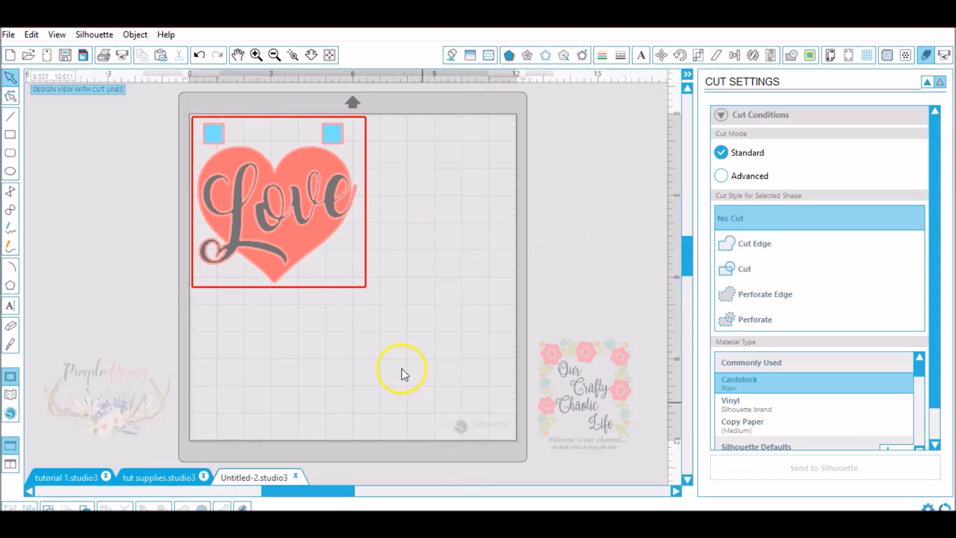
pyautogui.click(368, 292)
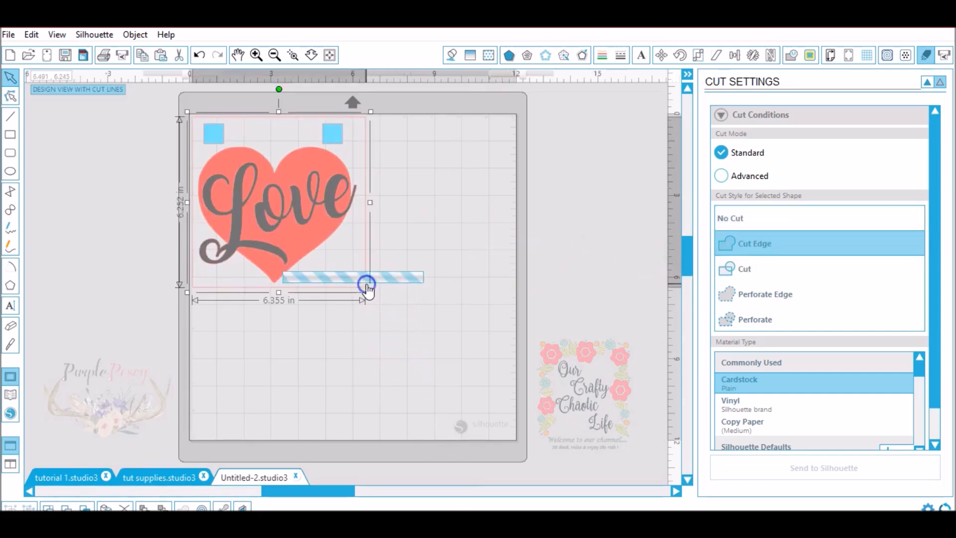
pyautogui.click(743, 251)
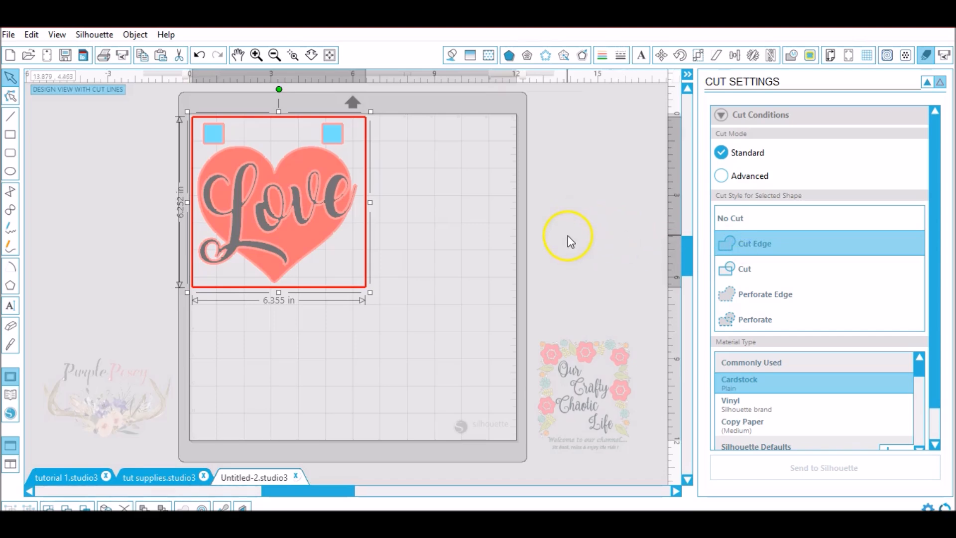
# - Switch to the Advanced cut mode ordered by fill color and assign Vinyl to the black layer
pyautogui.click(731, 178)
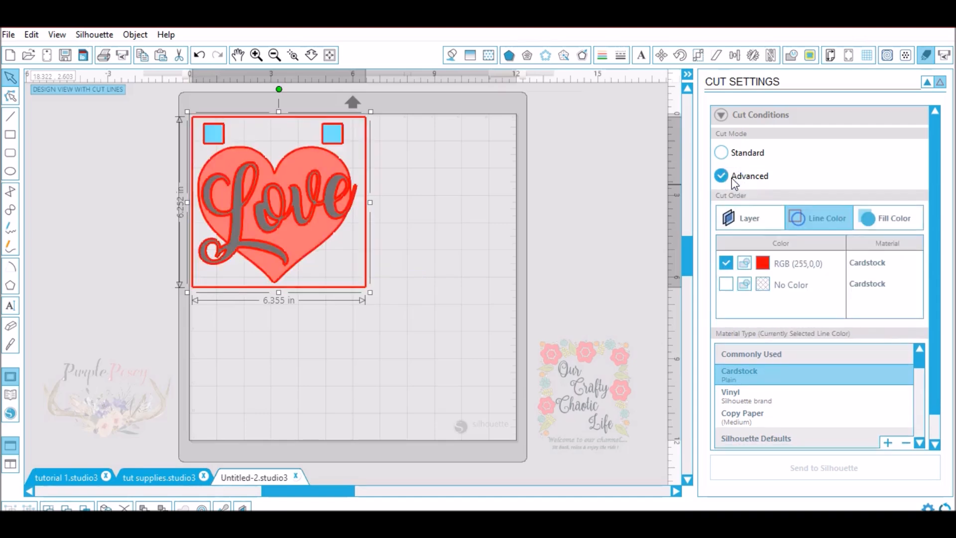
pyautogui.click(894, 218)
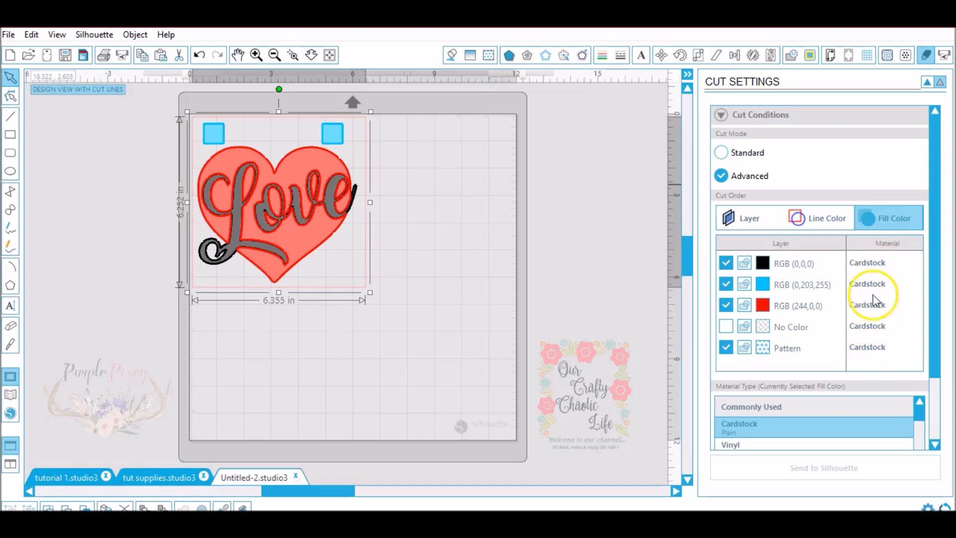
pyautogui.click(878, 269)
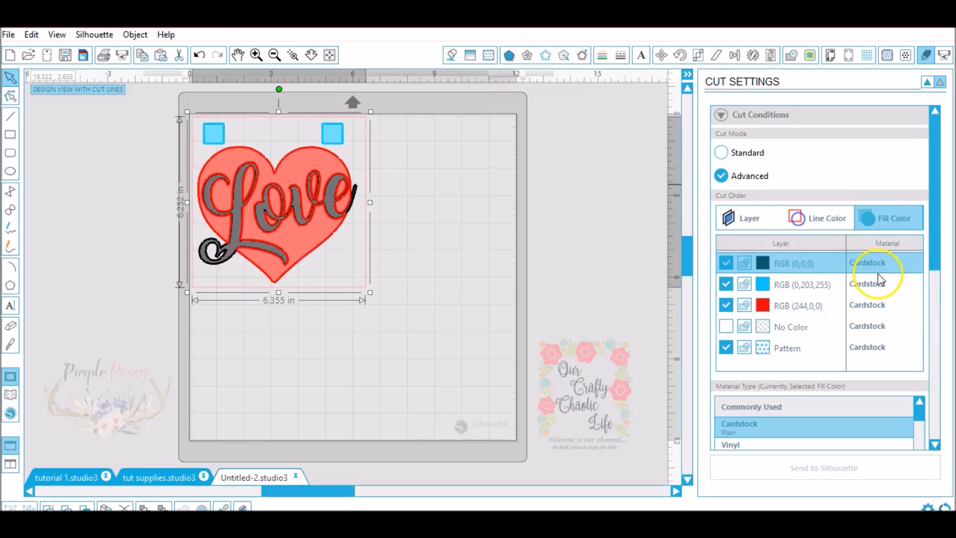
pyautogui.moveTo(931, 251); pyautogui.dragTo(926, 280)
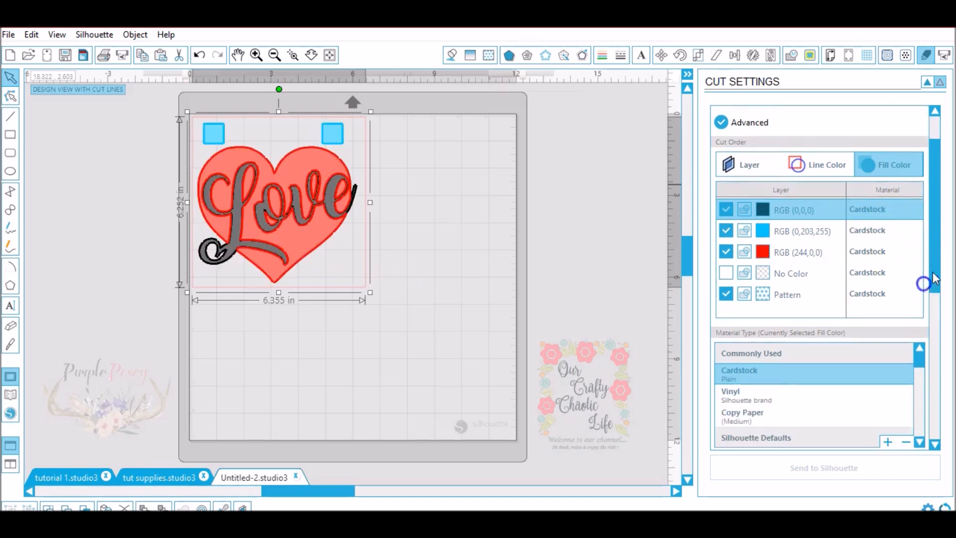
pyautogui.click(783, 396)
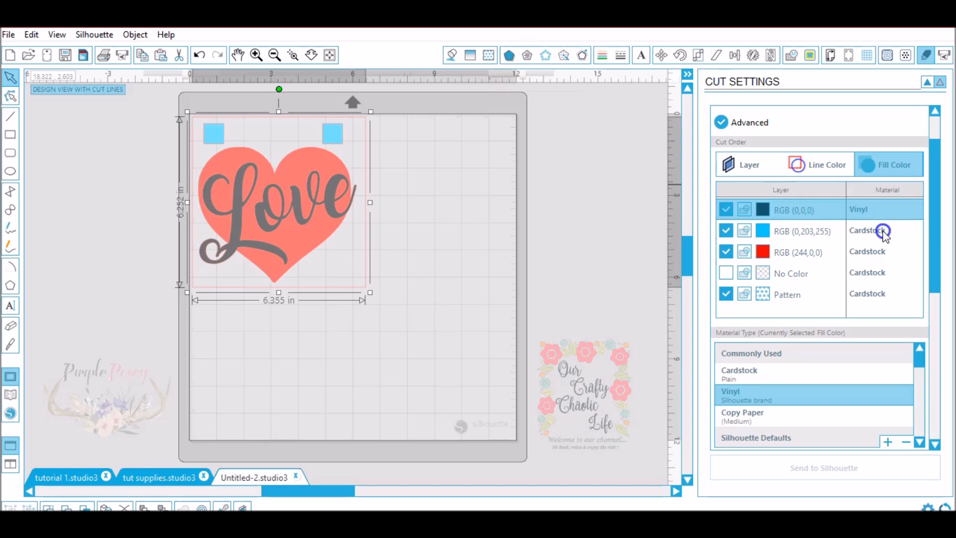
# - Assign the Vinyl material to the blue, red, No Color and Pattern fill layers
pyautogui.click(867, 235)
pyautogui.click(792, 394)
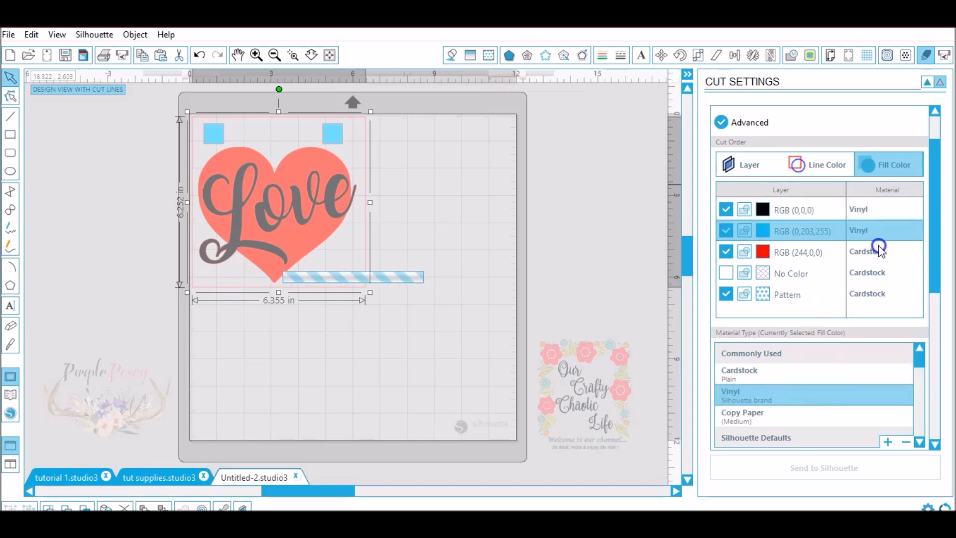
pyautogui.click(877, 253)
pyautogui.click(782, 396)
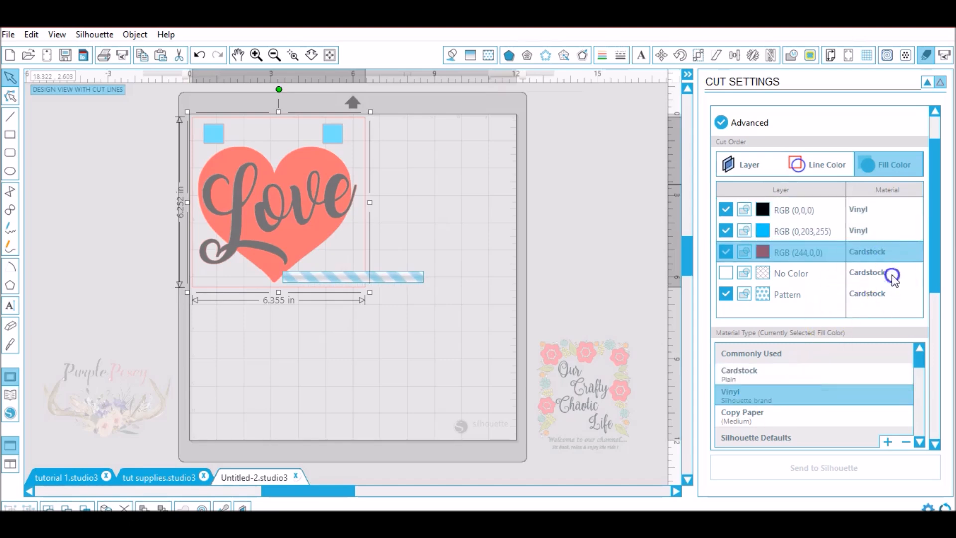
pyautogui.click(875, 273)
pyautogui.click(781, 397)
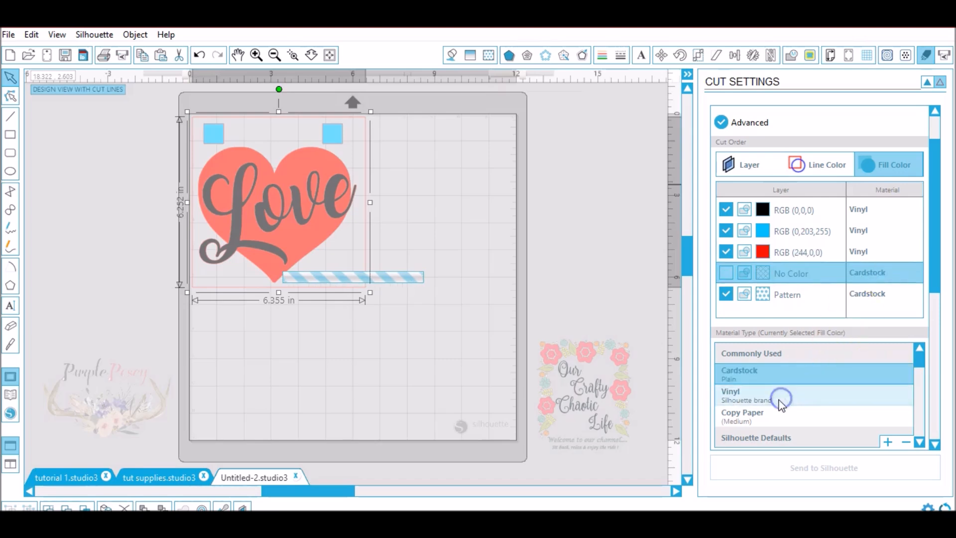
pyautogui.click(808, 383)
pyautogui.click(876, 296)
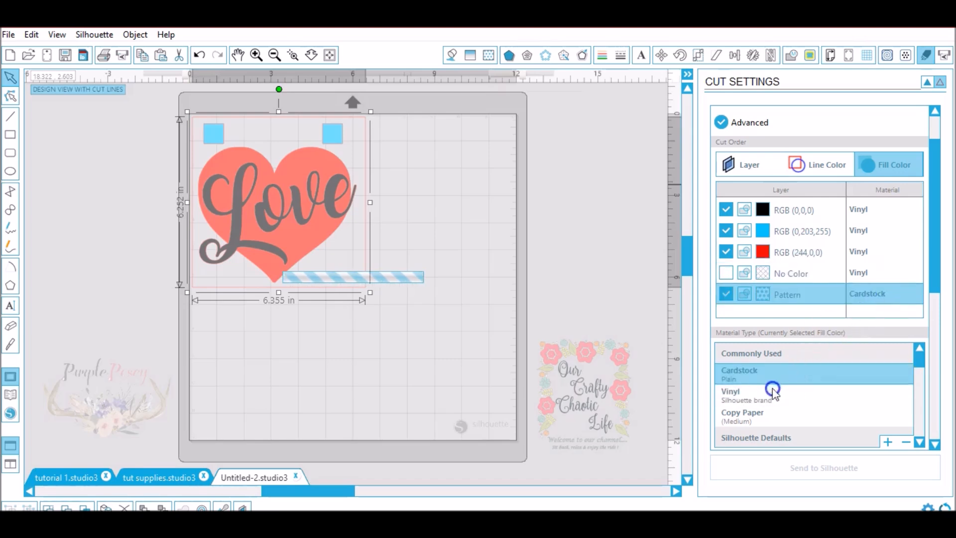
pyautogui.click(759, 403)
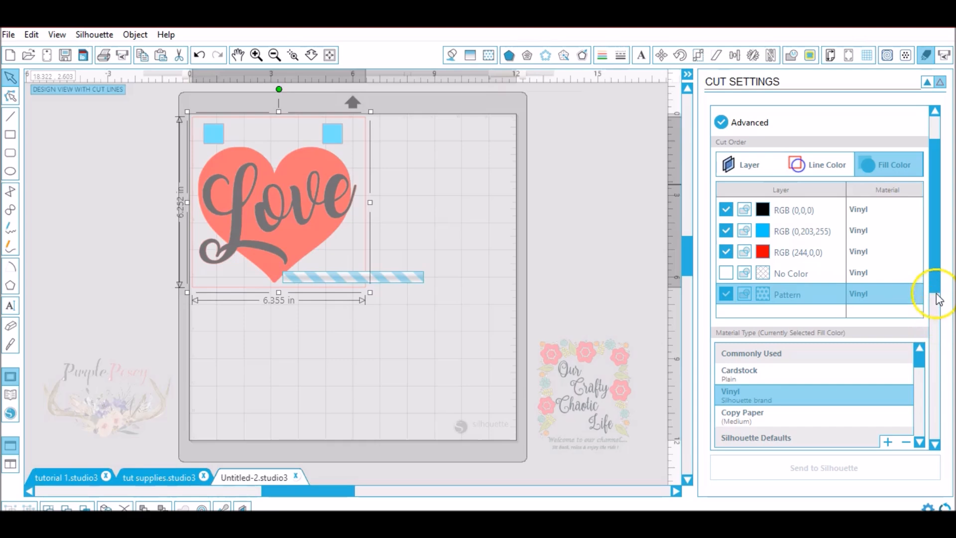
# - Exclude the black and Pattern layers from the cut, keeping the blue registration squares and red heart enabled
pyautogui.moveTo(934, 282); pyautogui.dragTo(934, 272)
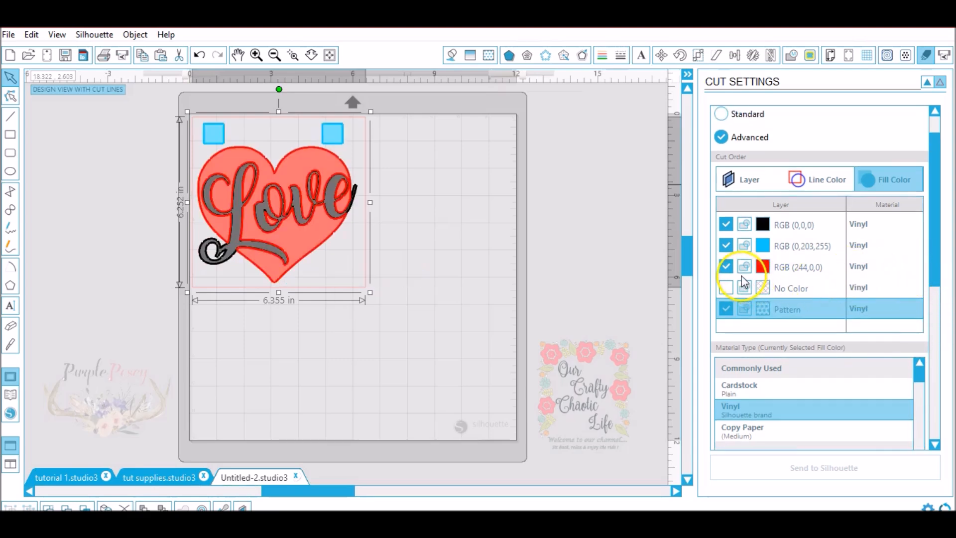
pyautogui.click(727, 225)
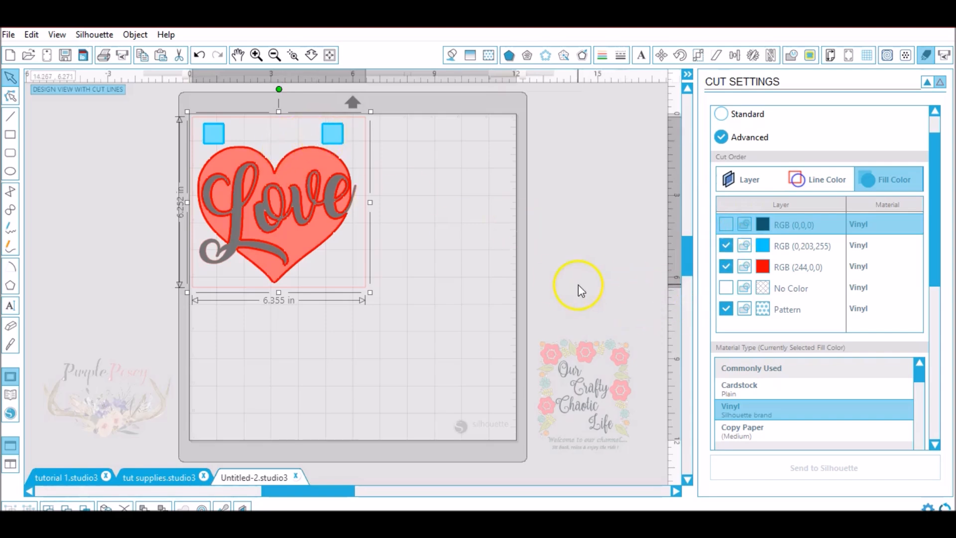
pyautogui.click(725, 309)
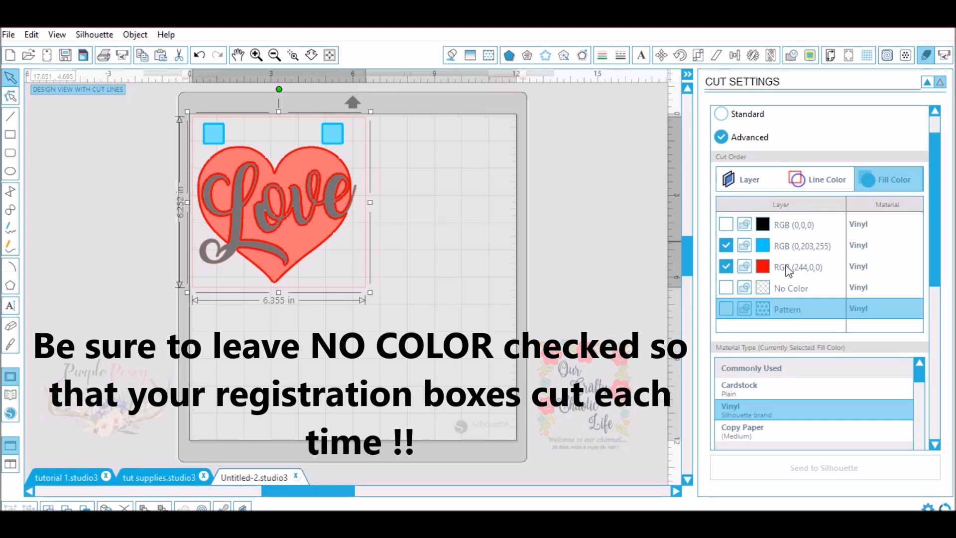
# - Exclude the red heart layer from the cut and include the black lettering layer with the blue registration squares
pyautogui.click(727, 267)
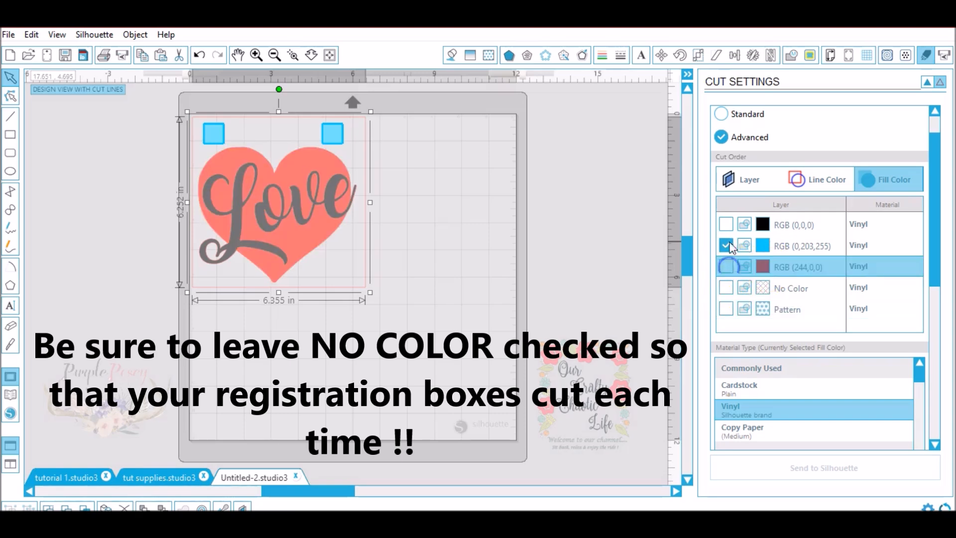
pyautogui.click(726, 224)
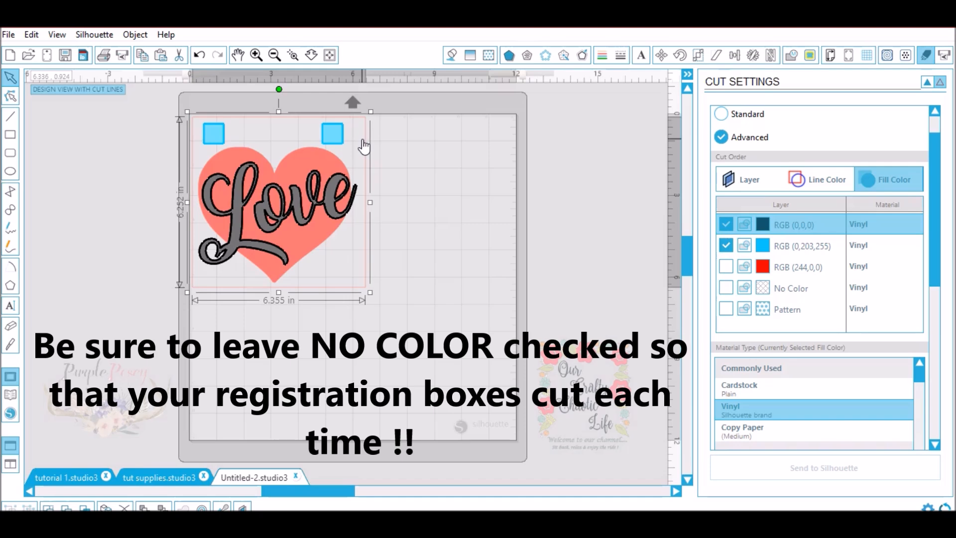
pyautogui.click(331, 203)
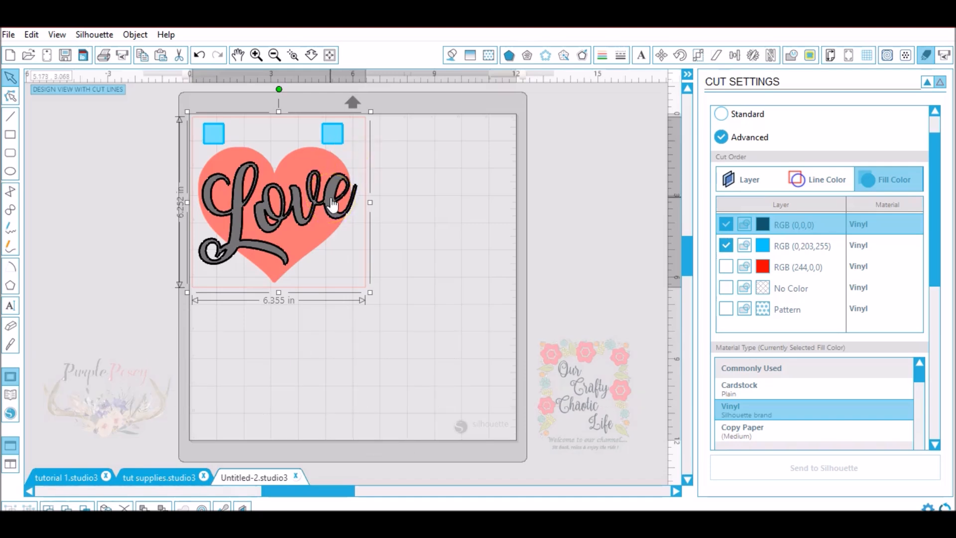
# - Change the black layer's material to the user-defined Vinyl Mine
pyautogui.scroll(-5, 944, 256)
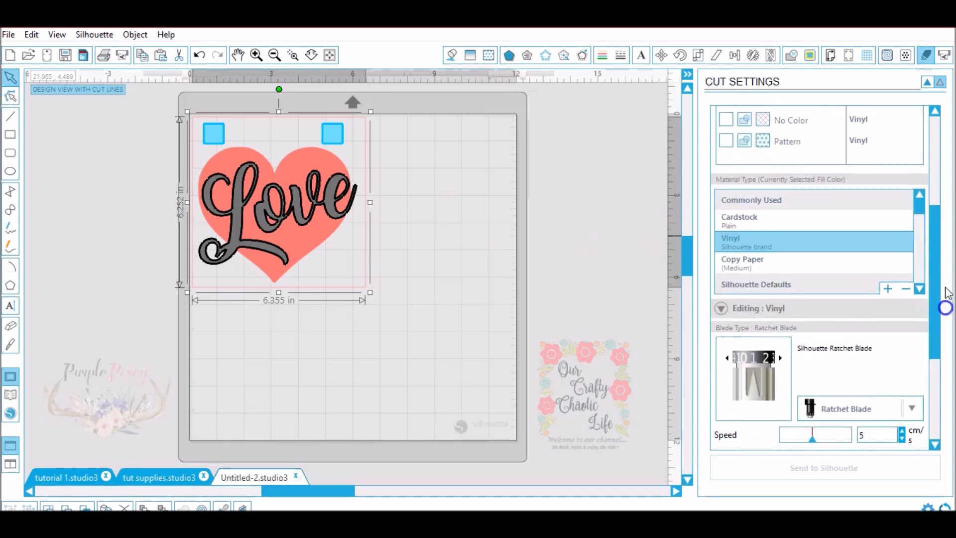
pyautogui.moveTo(925, 209); pyautogui.dragTo(918, 277)
pyautogui.click(778, 292)
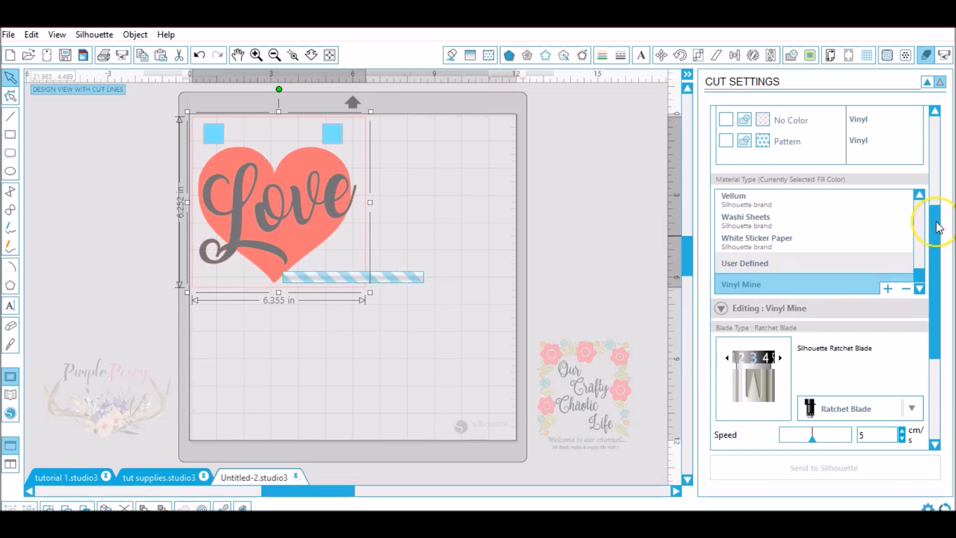
# - Set the ratchet blade depth to 1 and the speed to 4 cm/s for the Vinyl Mine material
pyautogui.moveTo(937, 222); pyautogui.dragTo(937, 258)
pyautogui.click(771, 279)
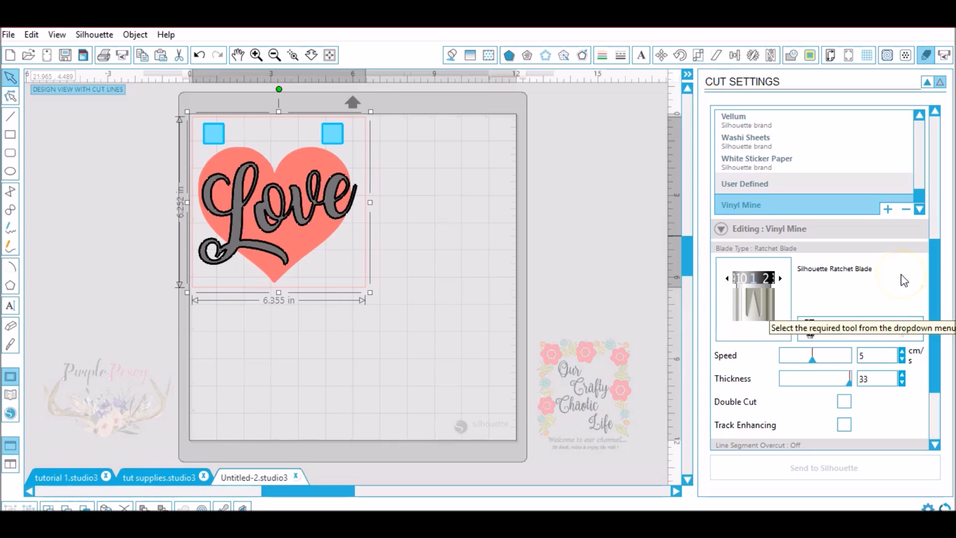
pyautogui.click(847, 356)
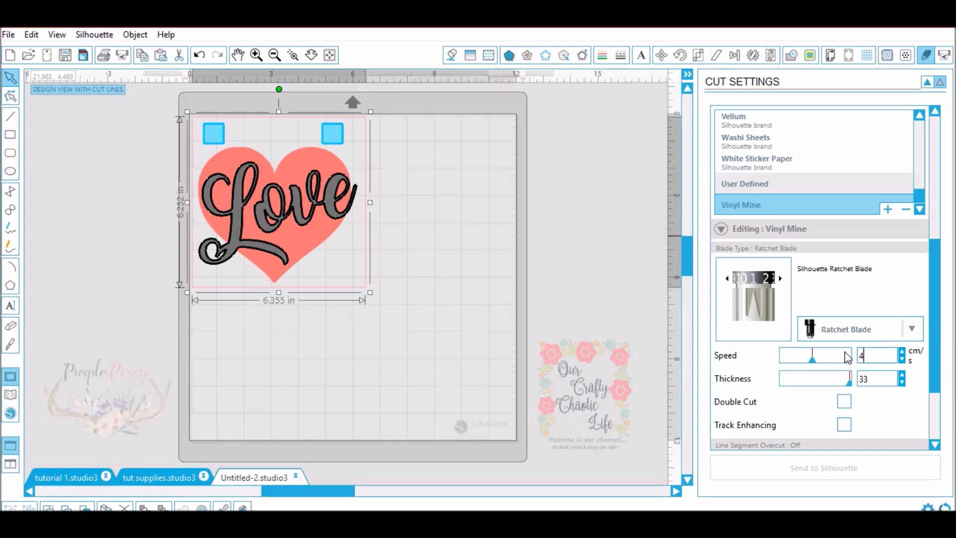
# - Try a thickness of 6 with Double Cut enabled for Vinyl Mine, and switch Double Cut off again
pyautogui.click(875, 379)
pyautogui.click(879, 401)
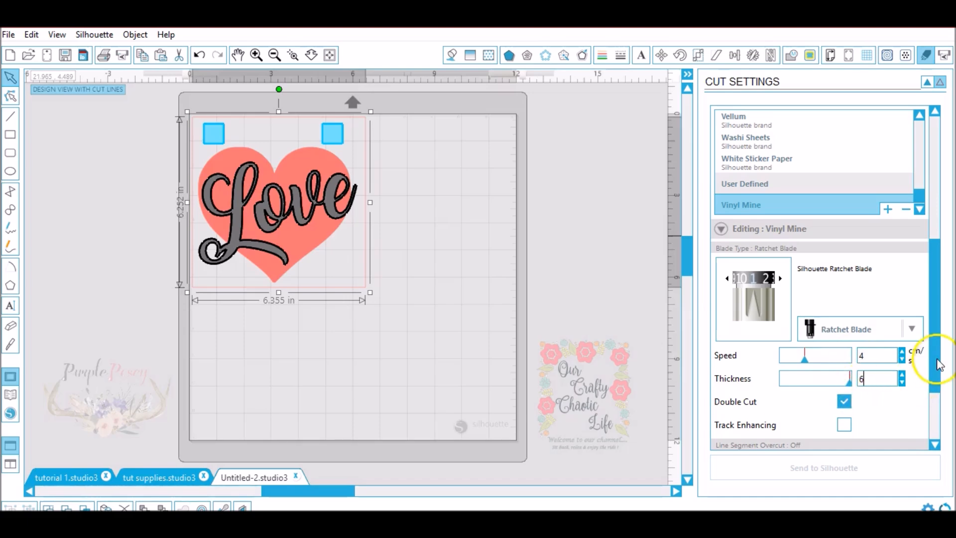
pyautogui.moveTo(937, 359); pyautogui.dragTo(936, 409)
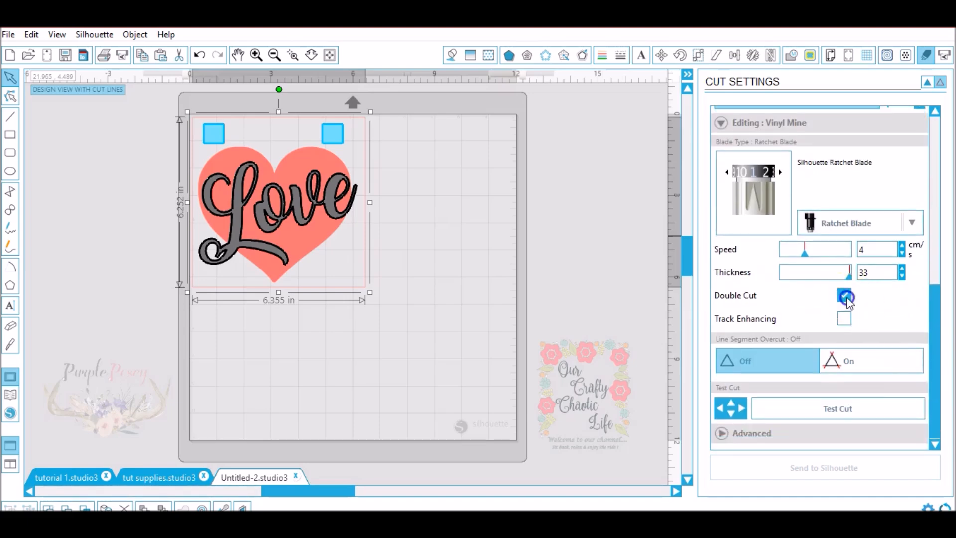
# - Turn on Line Segment Overcut and set both the start and end extensions to 0.1 mm
pyautogui.click(840, 362)
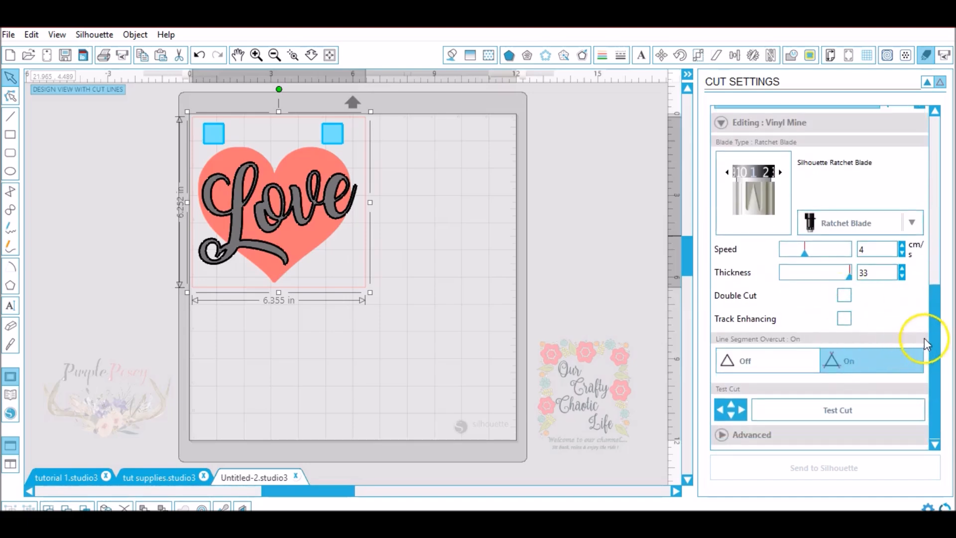
pyautogui.moveTo(934, 363); pyautogui.dragTo(931, 383)
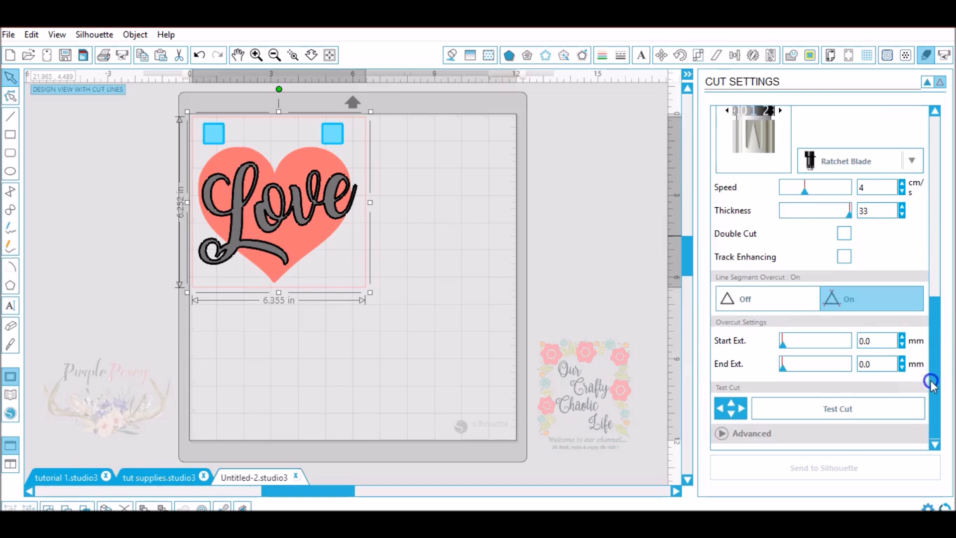
pyautogui.click(902, 339)
pyautogui.click(903, 361)
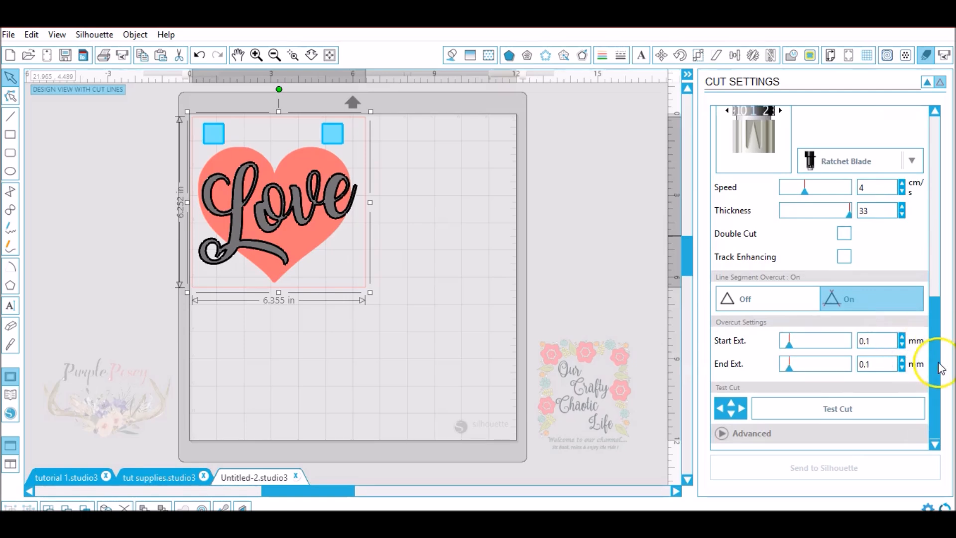